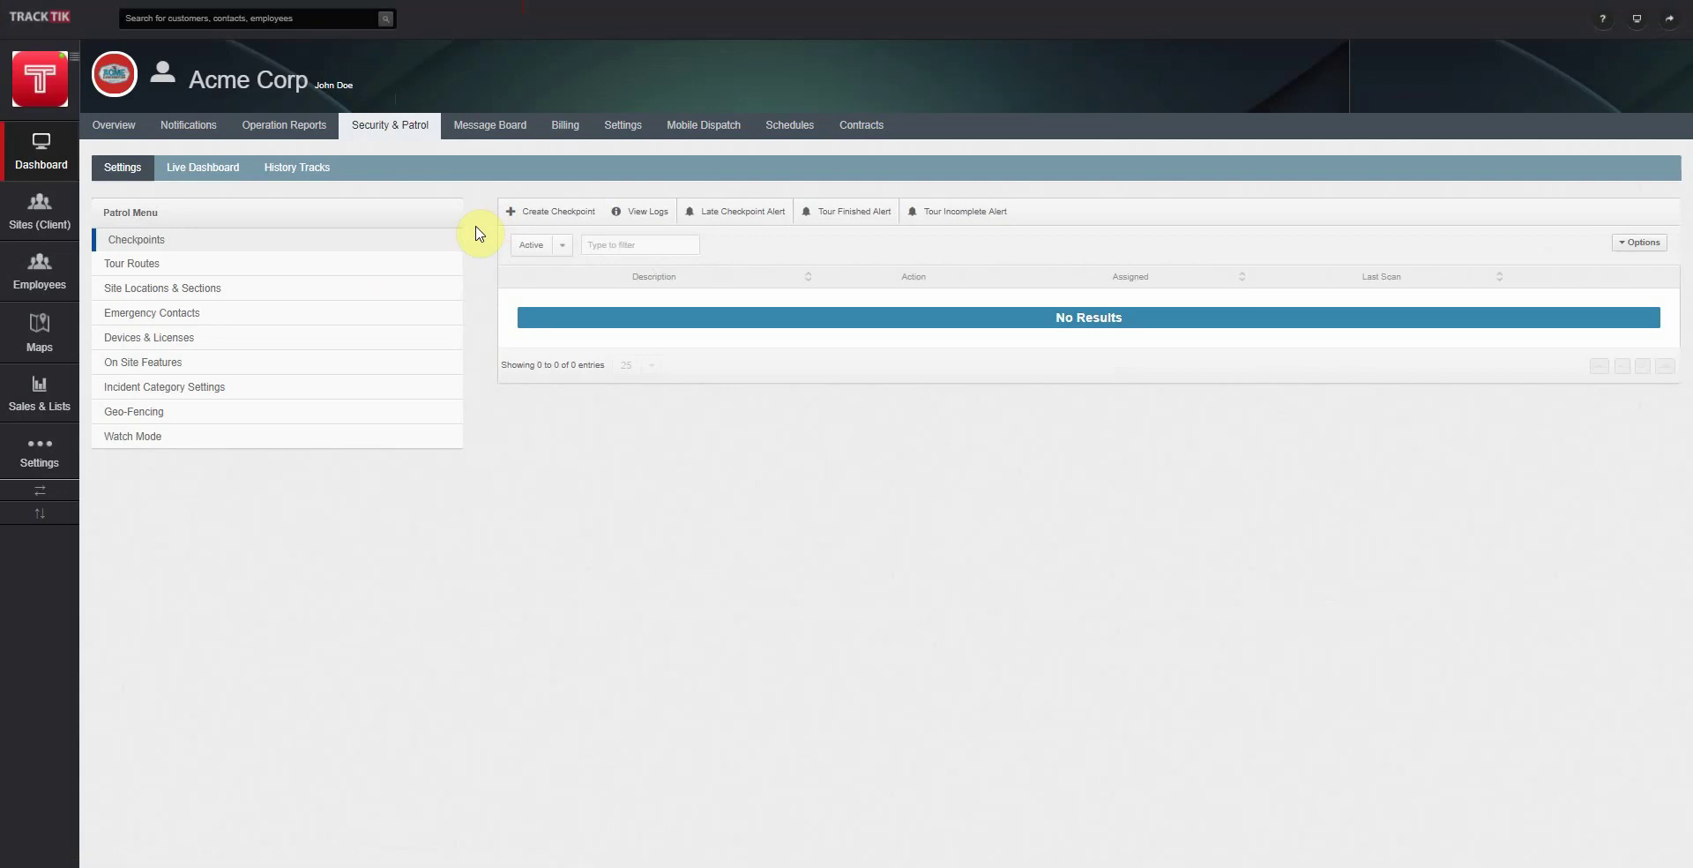
# Step: Start a new checkpoint named "Entrance" and check who it can be scanned by, keeping All
pyautogui.click(533, 219)
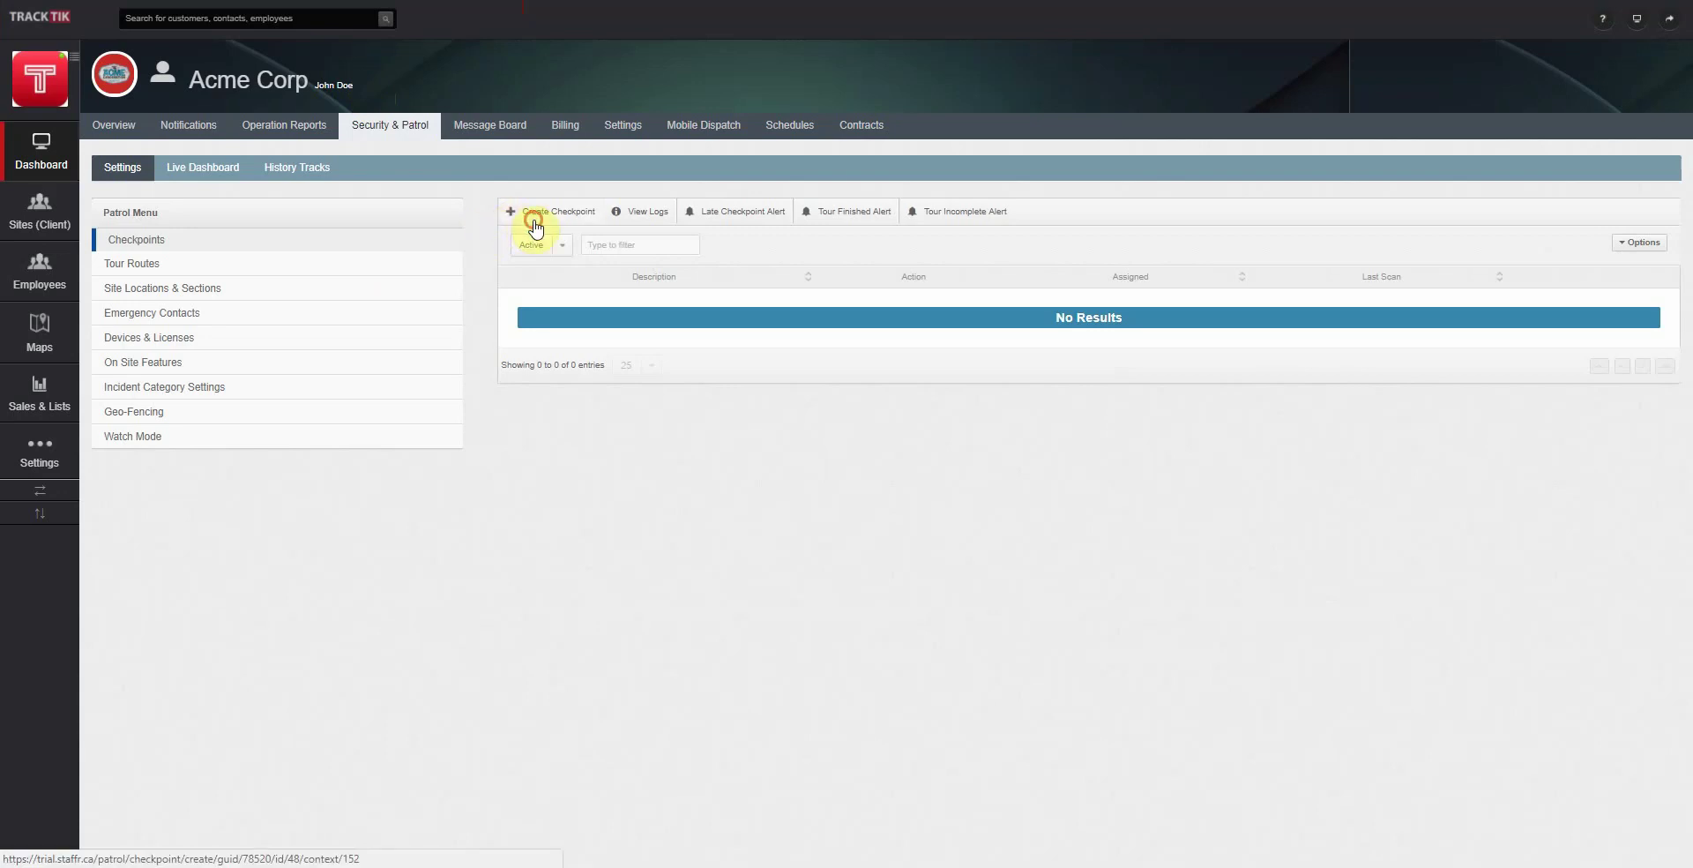
pyautogui.click(780, 317)
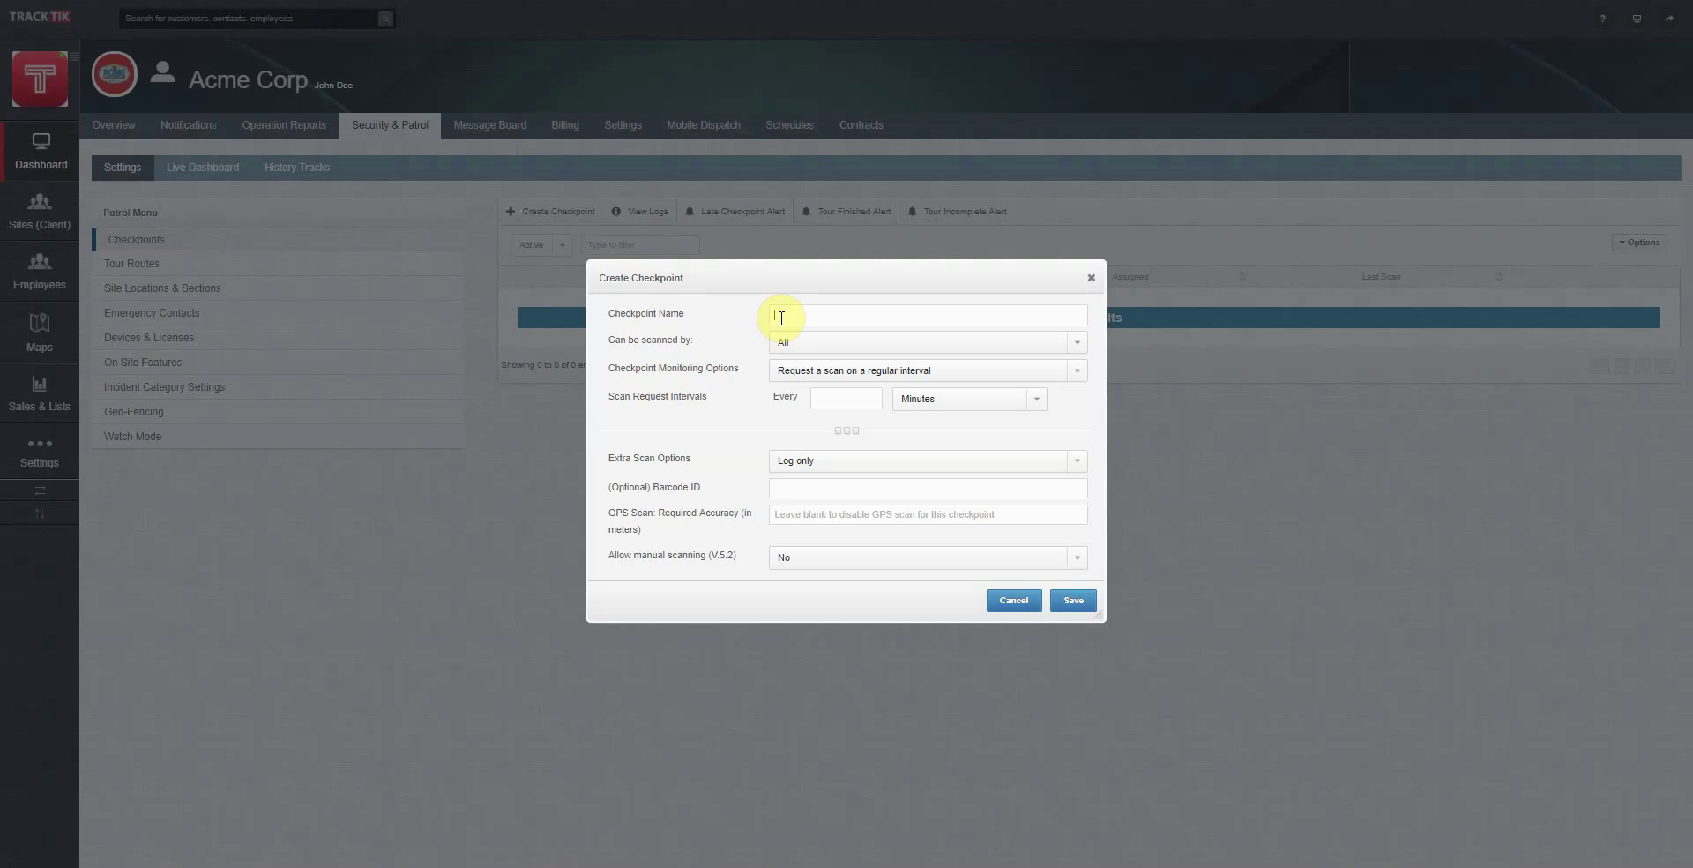
pyautogui.write('Entrance')
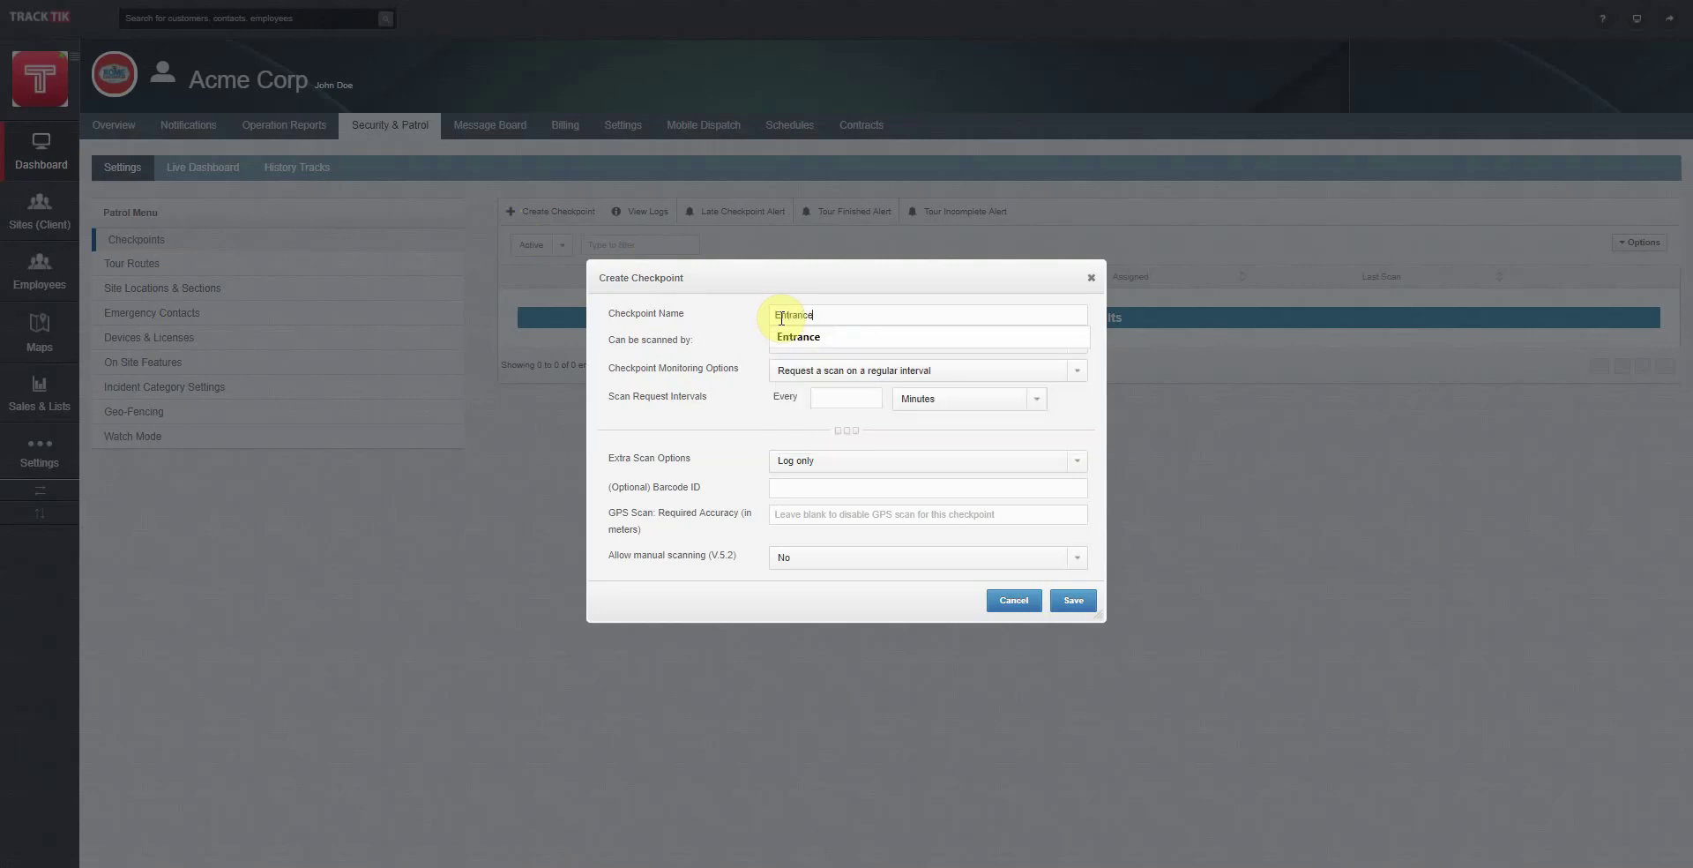
pyautogui.click(706, 316)
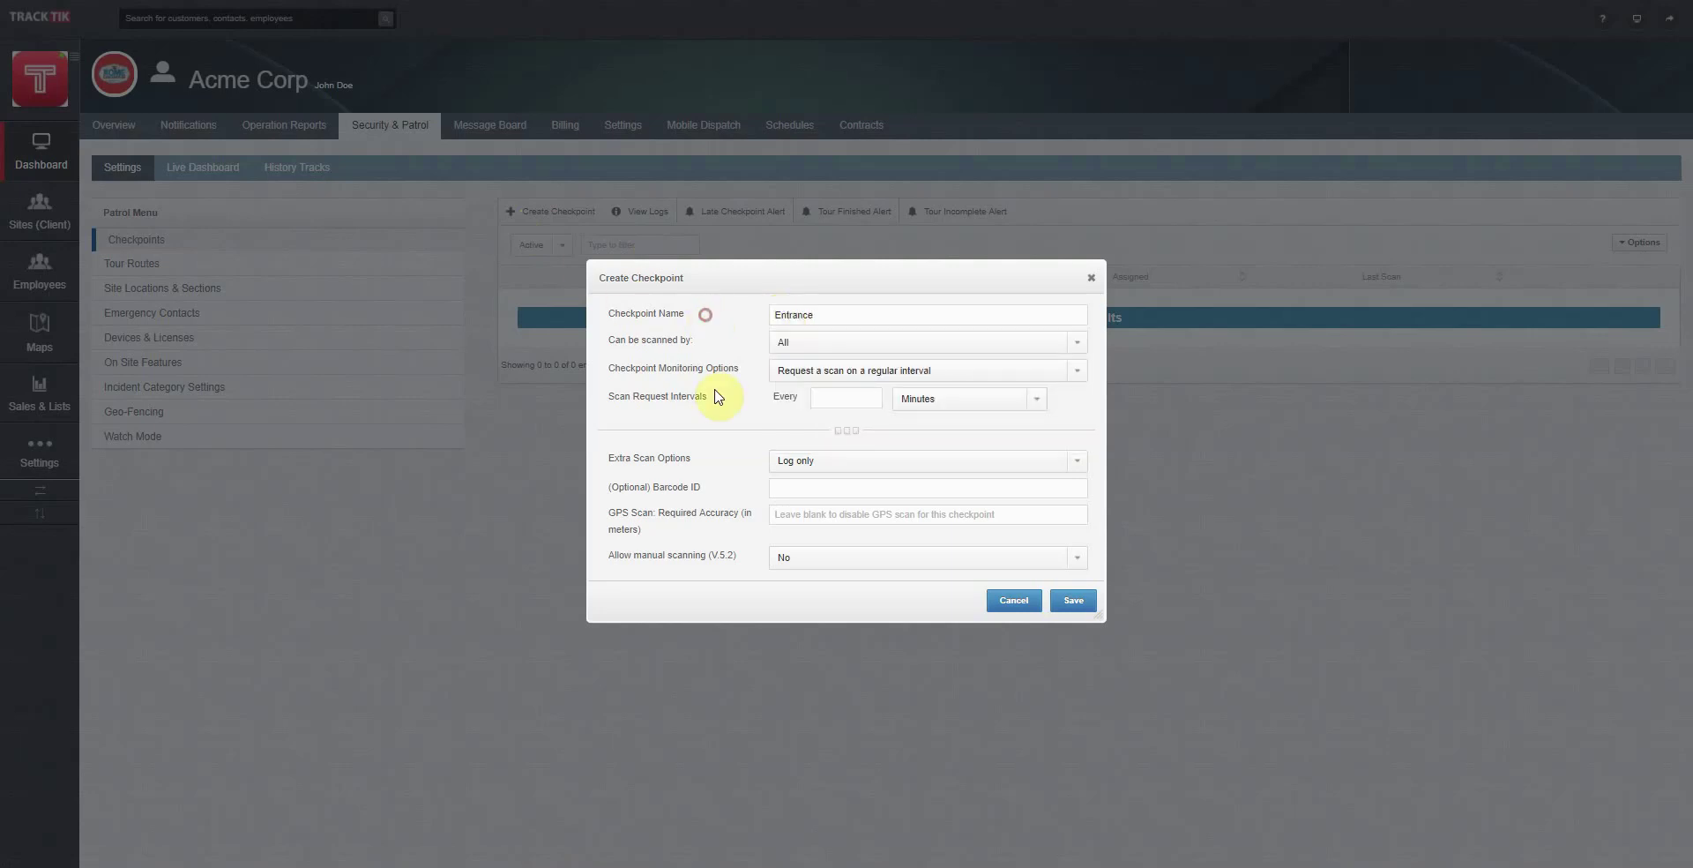
pyautogui.click(837, 341)
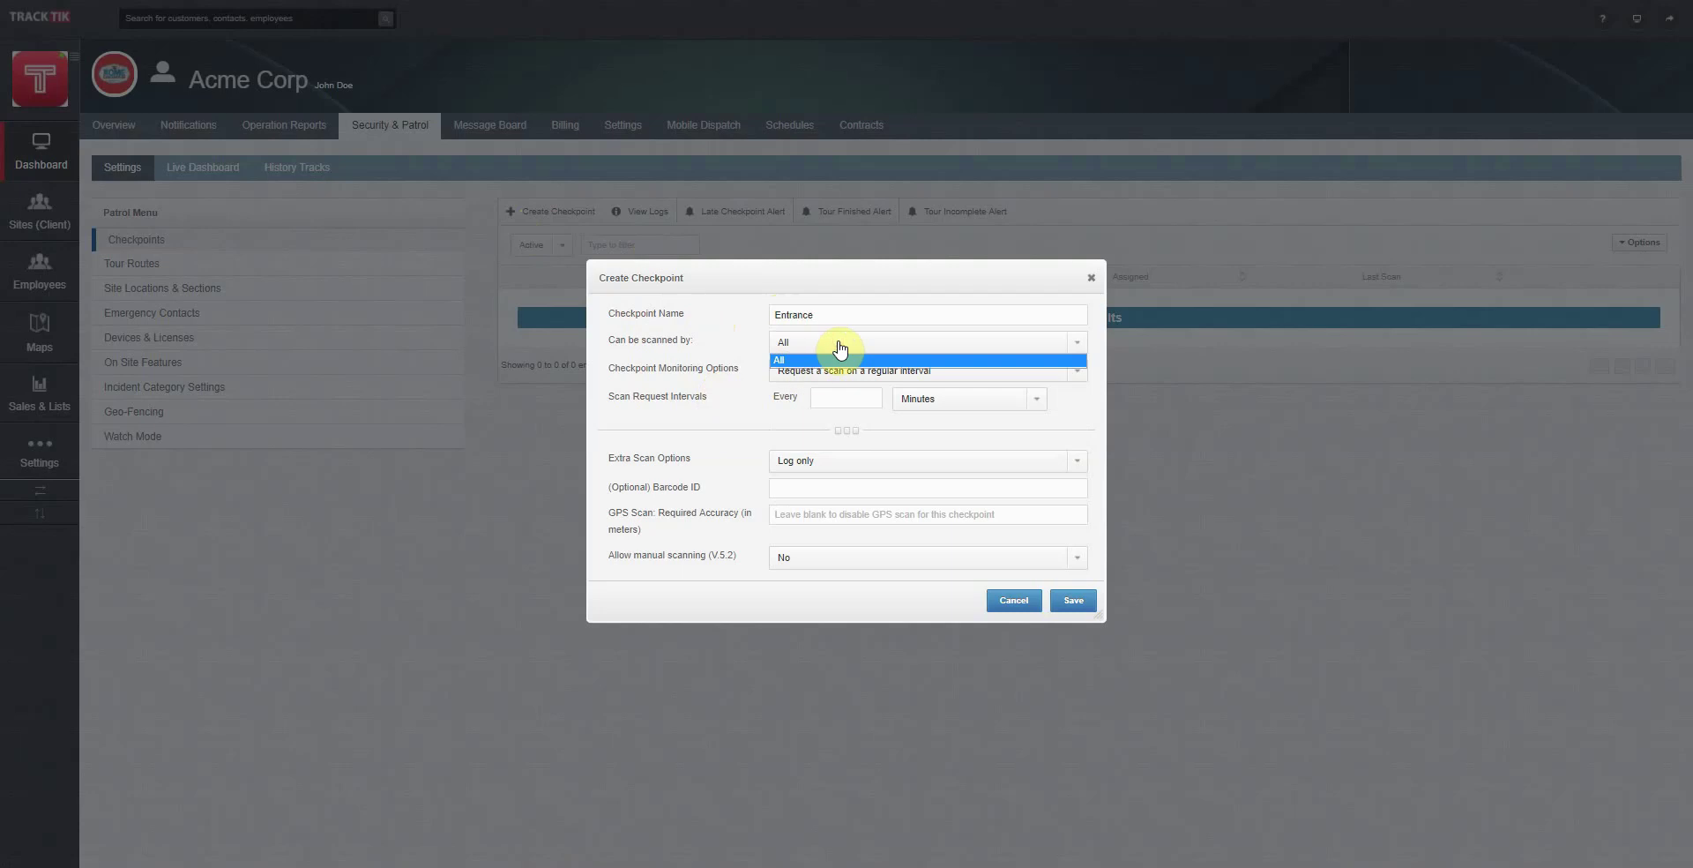
pyautogui.click(709, 348)
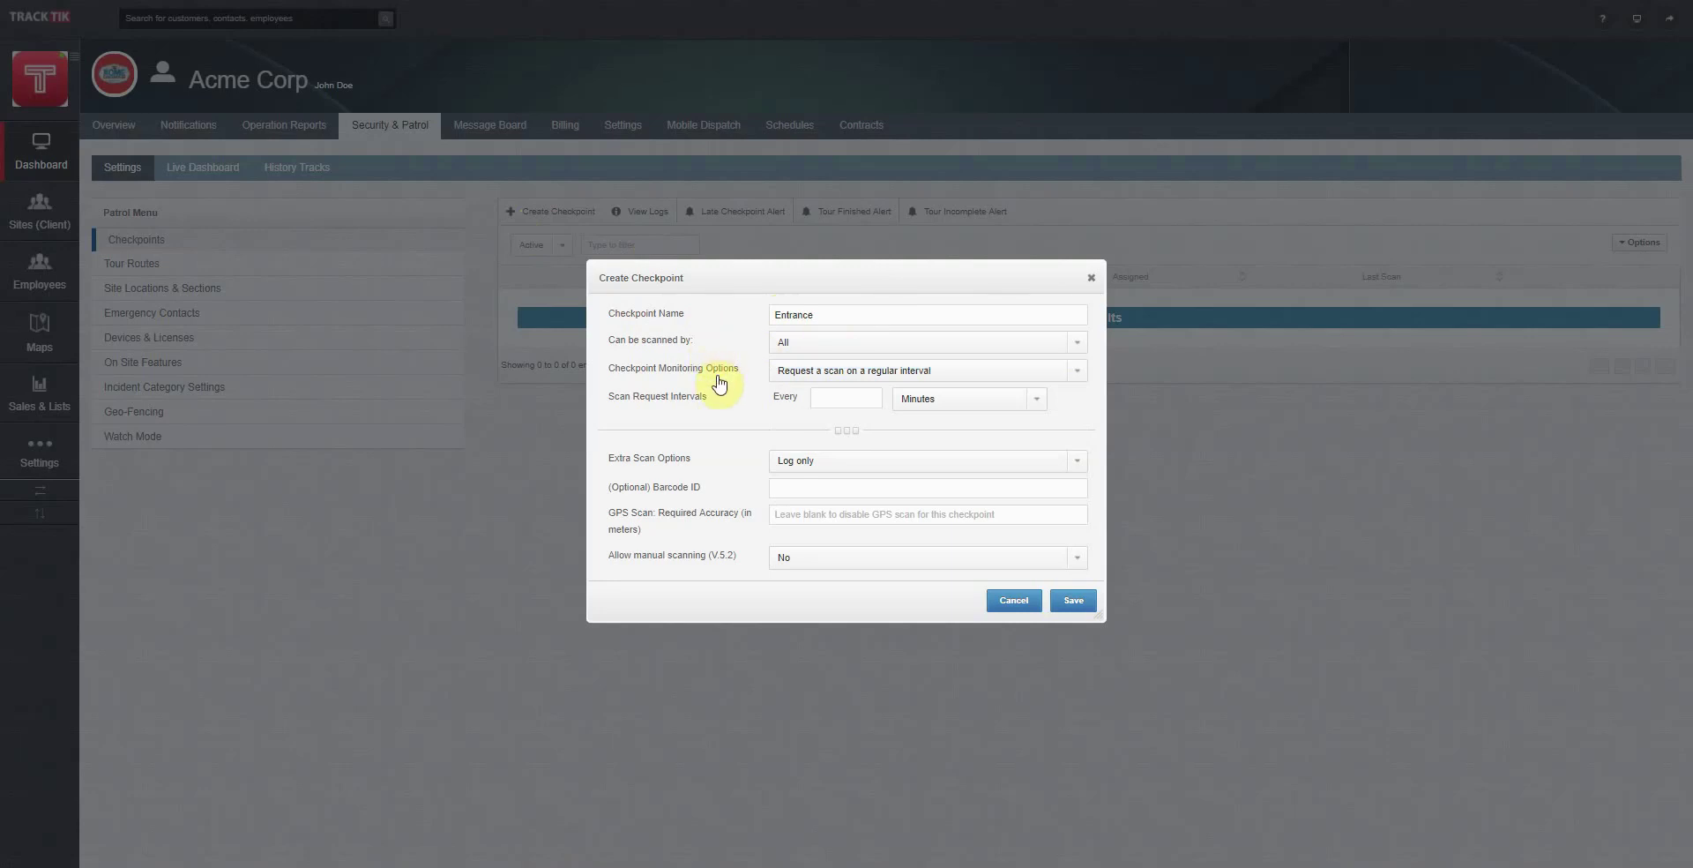
# Step: Try the monitoring option "Do not monitor. Can be scanned randomly.", followed by "Checkpoint is part of tour"
pyautogui.click(934, 373)
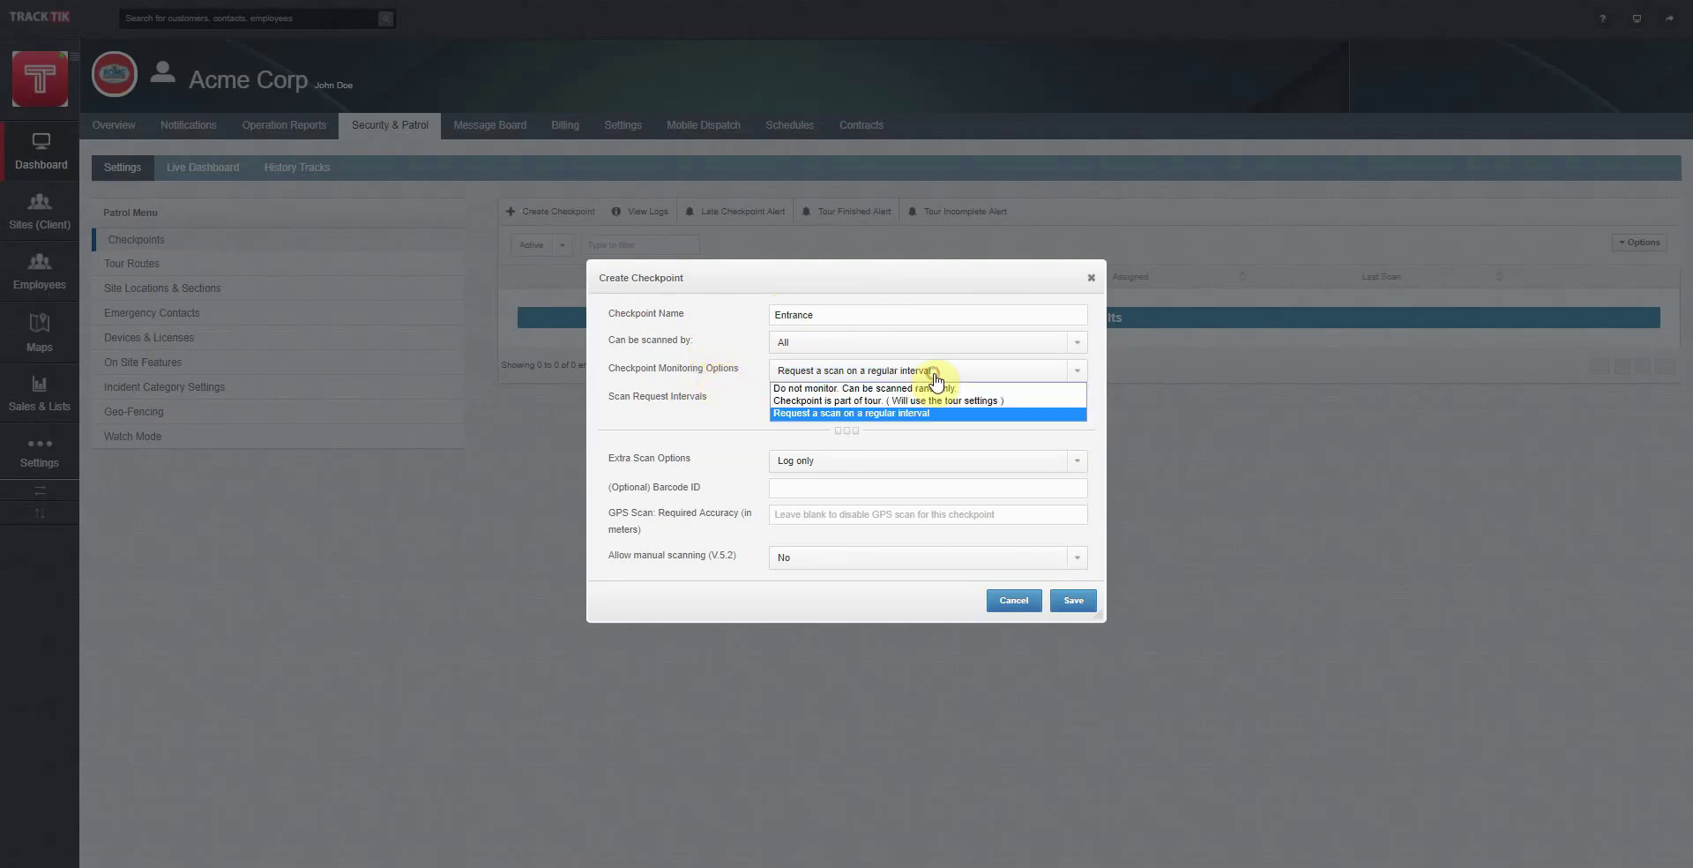
pyautogui.click(971, 388)
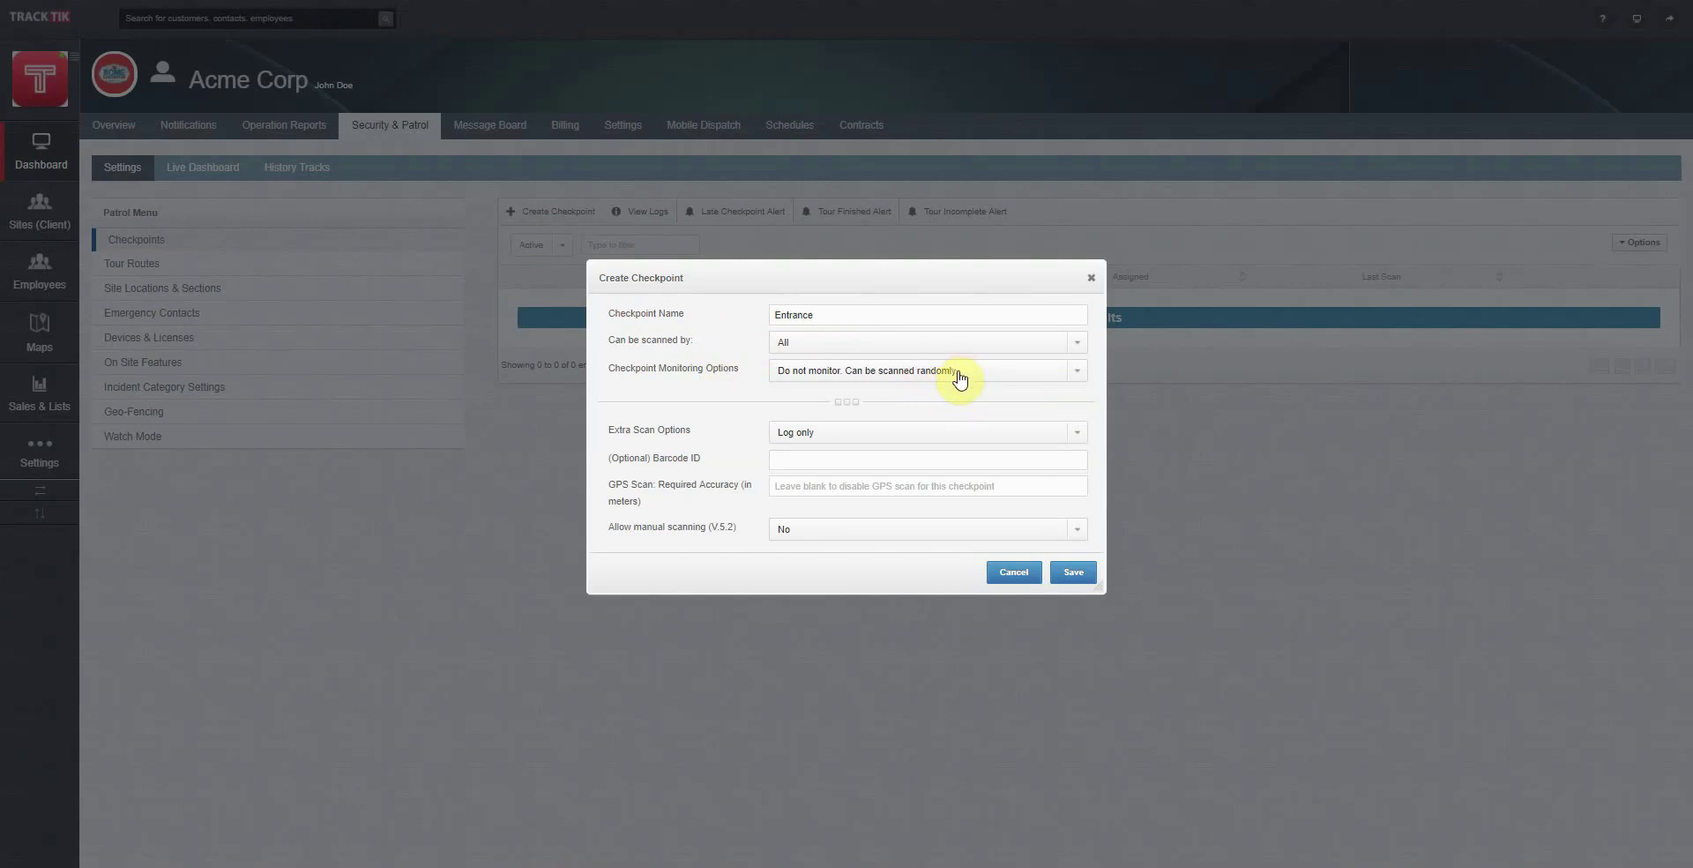
pyautogui.click(961, 380)
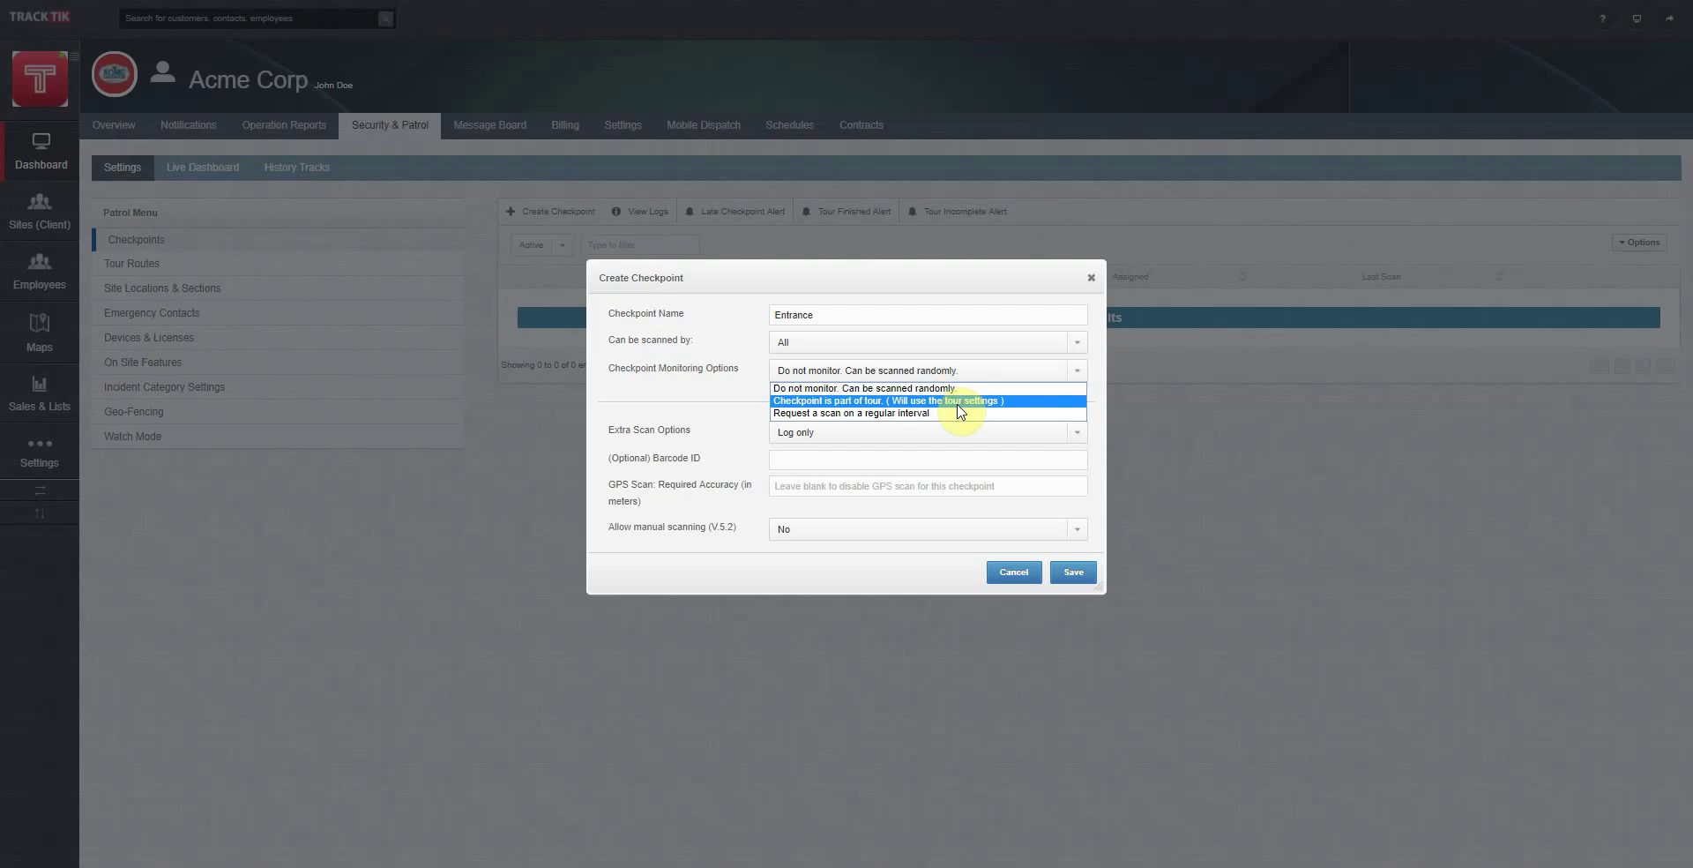
pyautogui.click(960, 402)
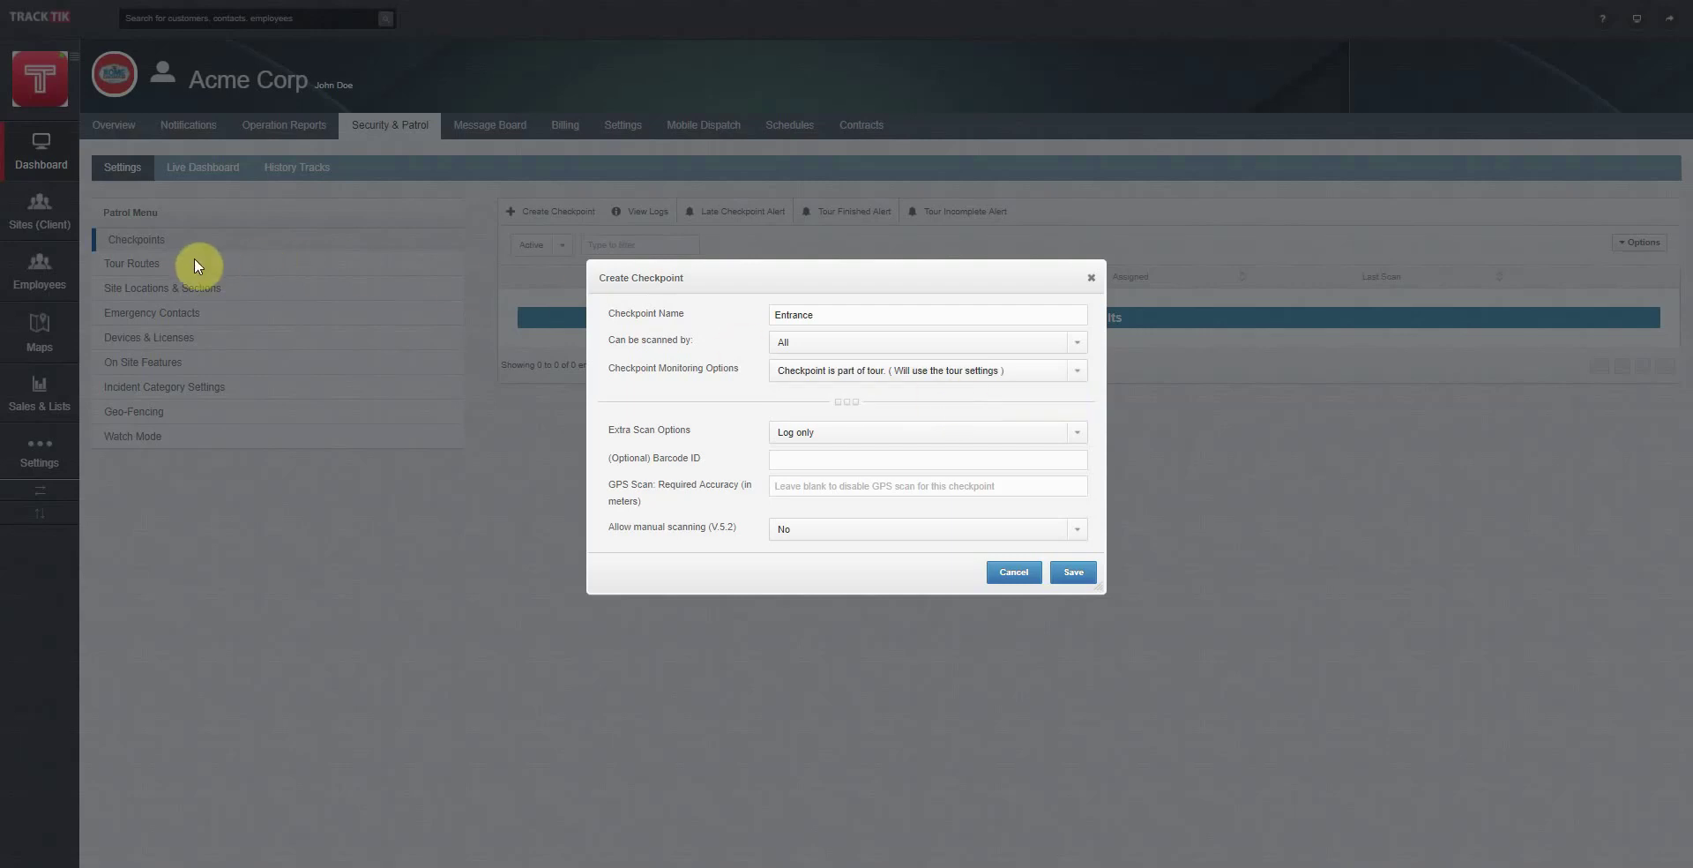
# Step: Set the checkpoint monitoring to request a scan on a regular interval of every 30 minutes
pyautogui.click(944, 371)
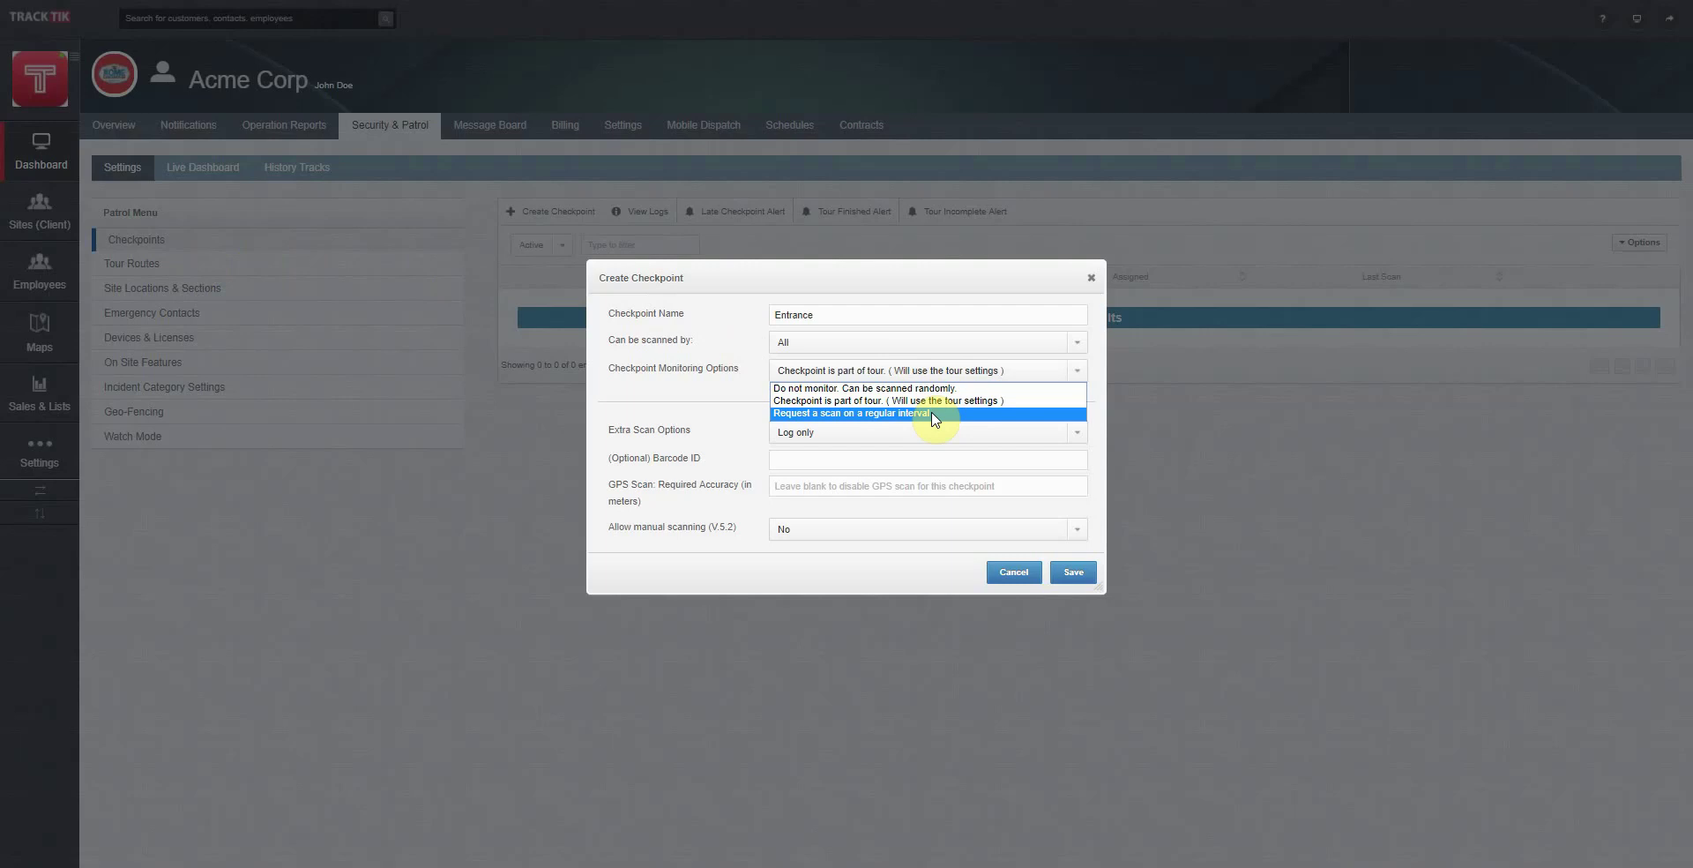
pyautogui.click(934, 414)
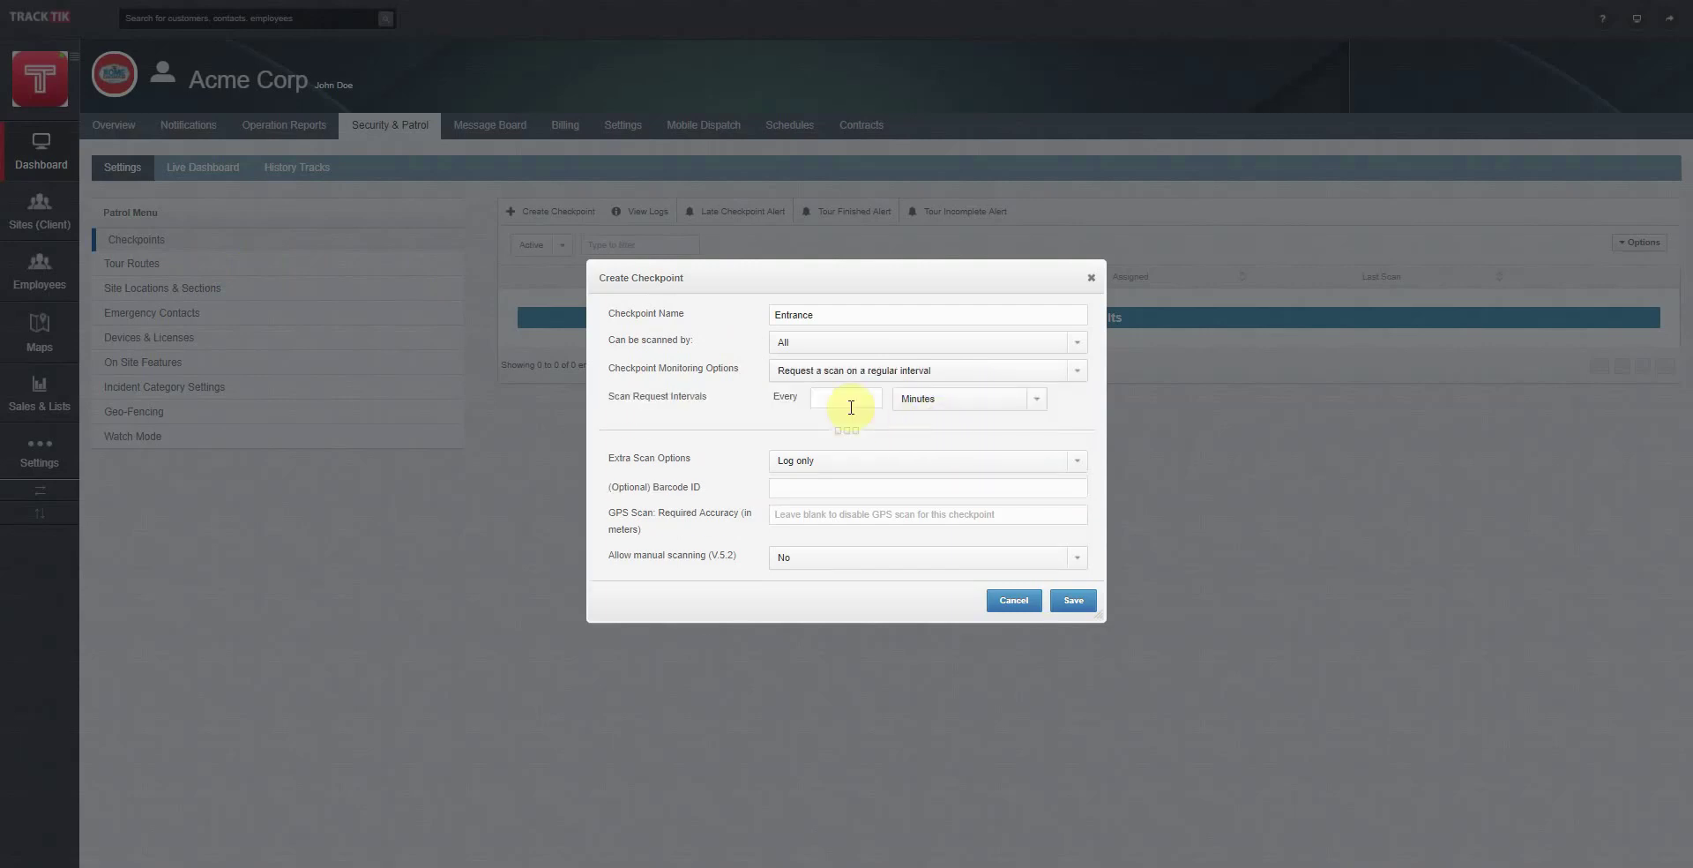
pyautogui.click(937, 408)
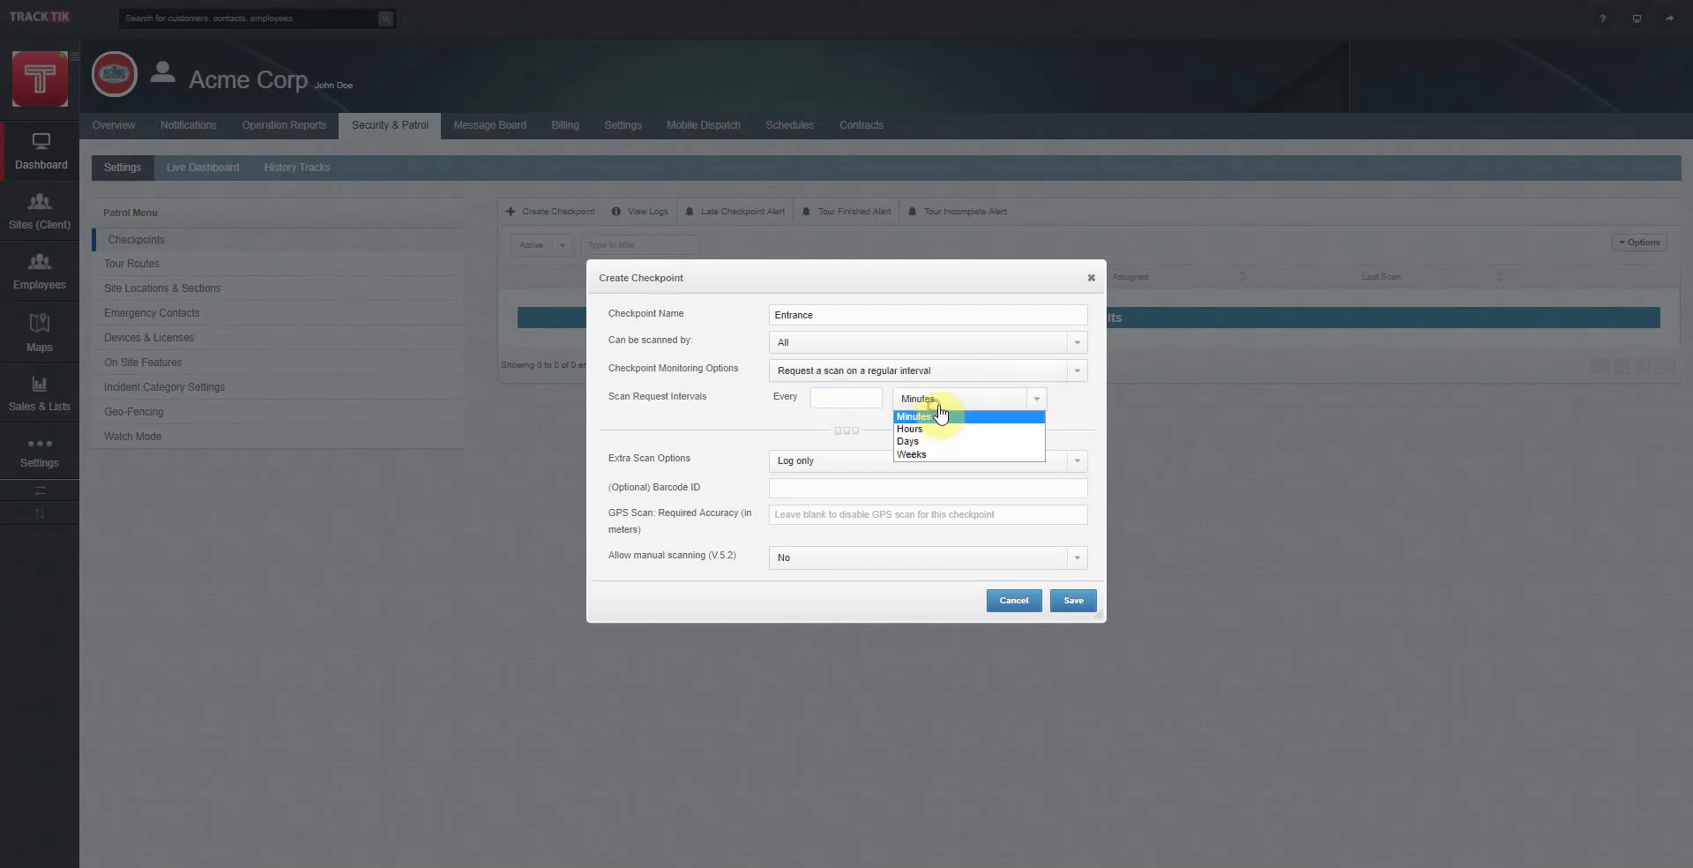
pyautogui.click(824, 398)
pyautogui.write('30')
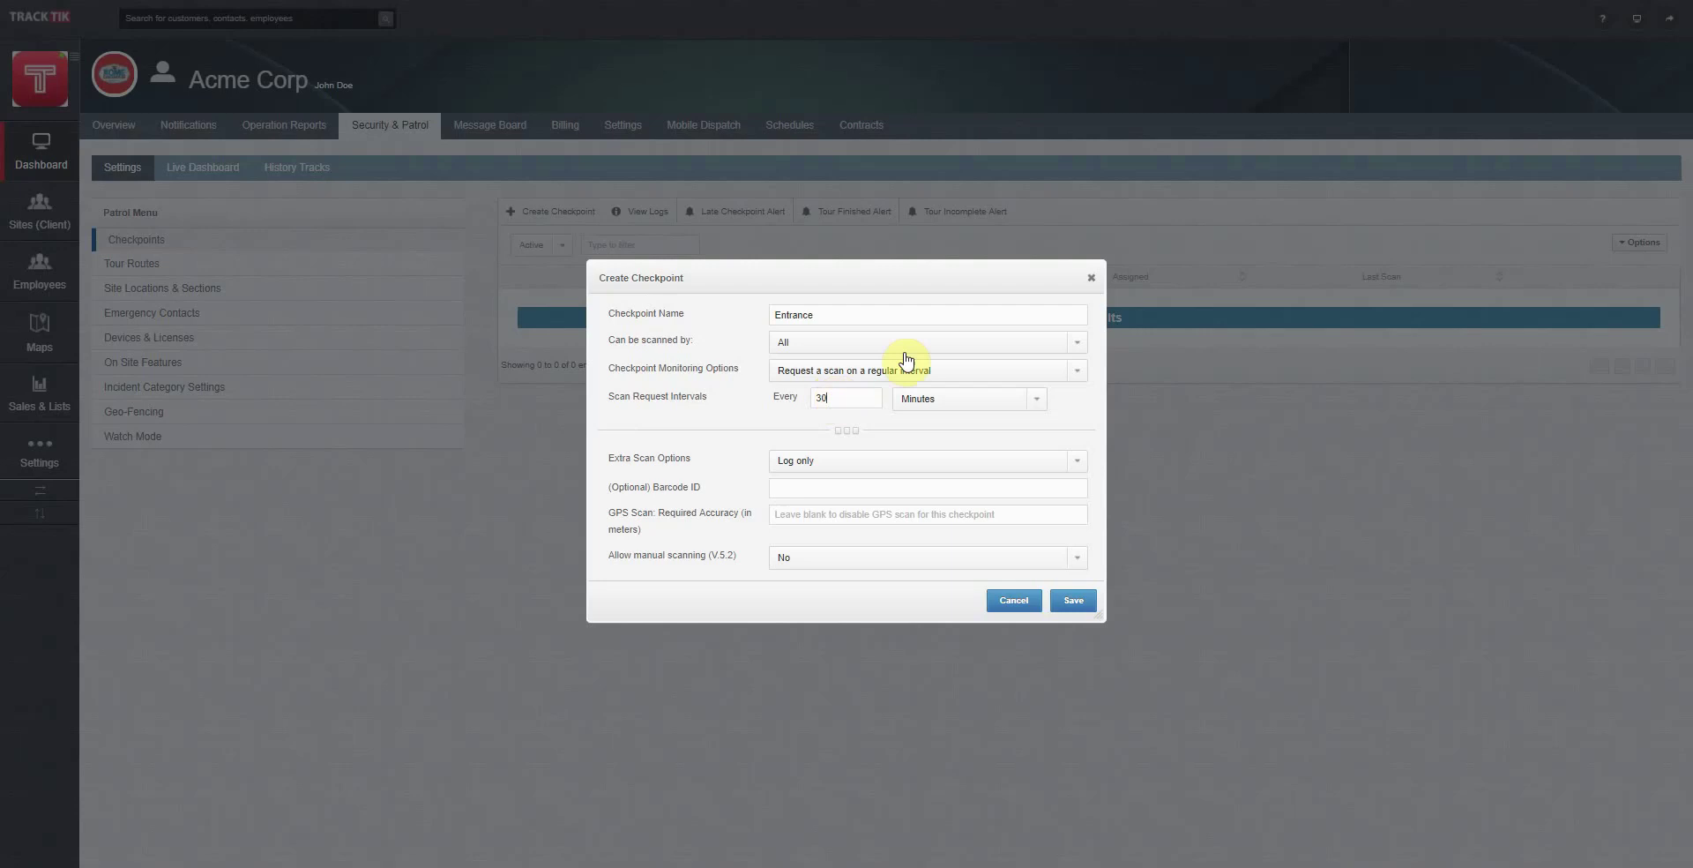
# Step: Set the checkpoint monitoring option to "Checkpoint is part of tour. (Will use the tour settings)"
pyautogui.click(966, 370)
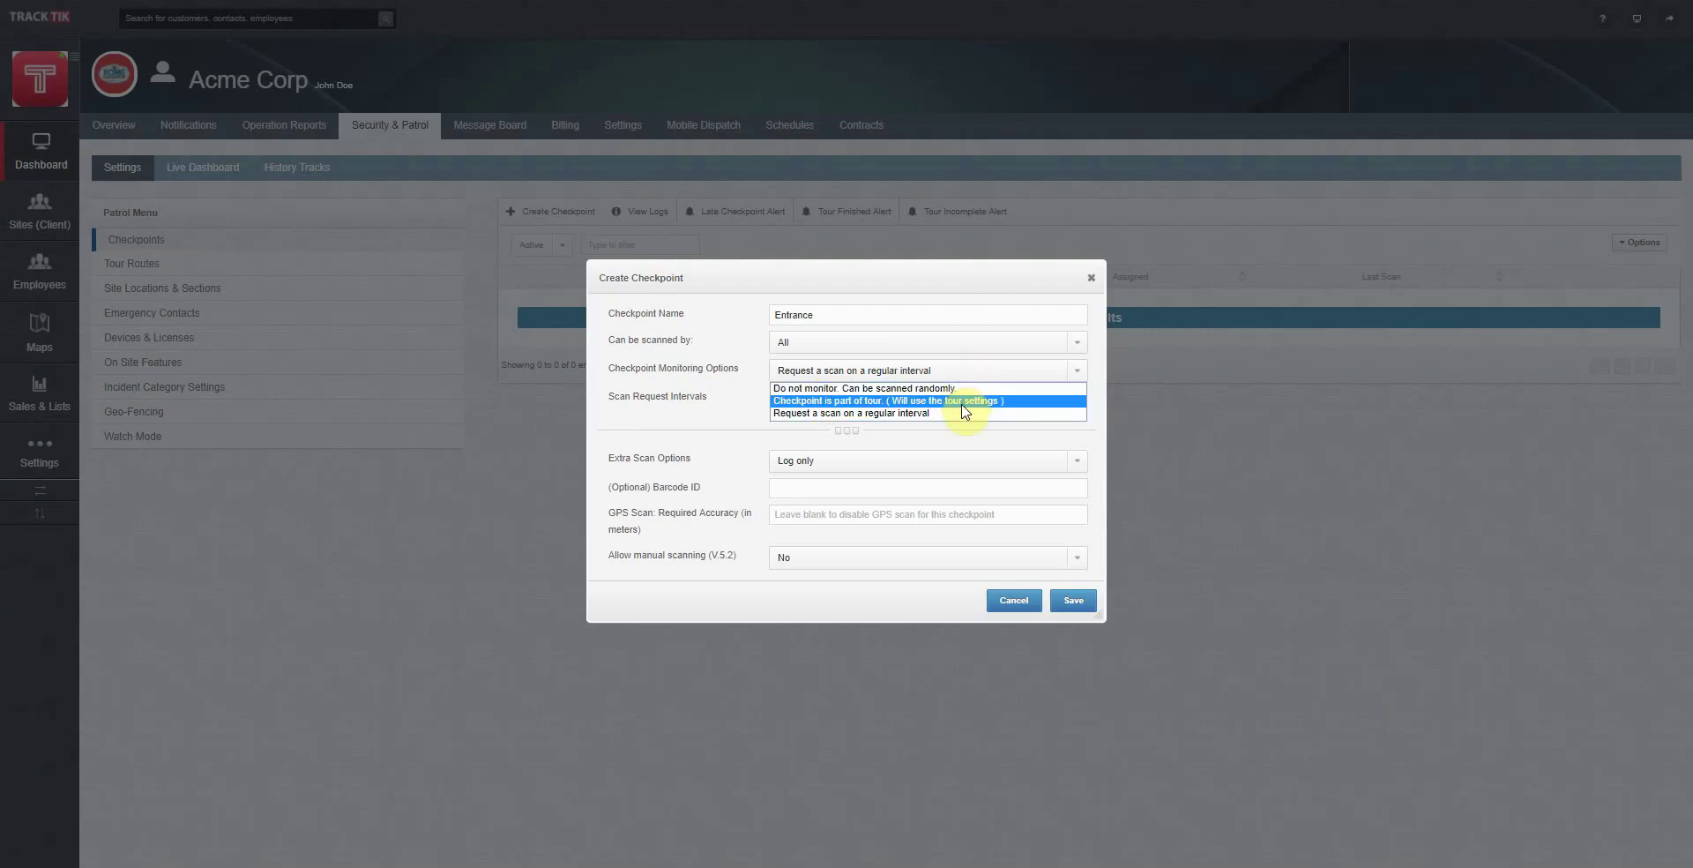
pyautogui.click(964, 404)
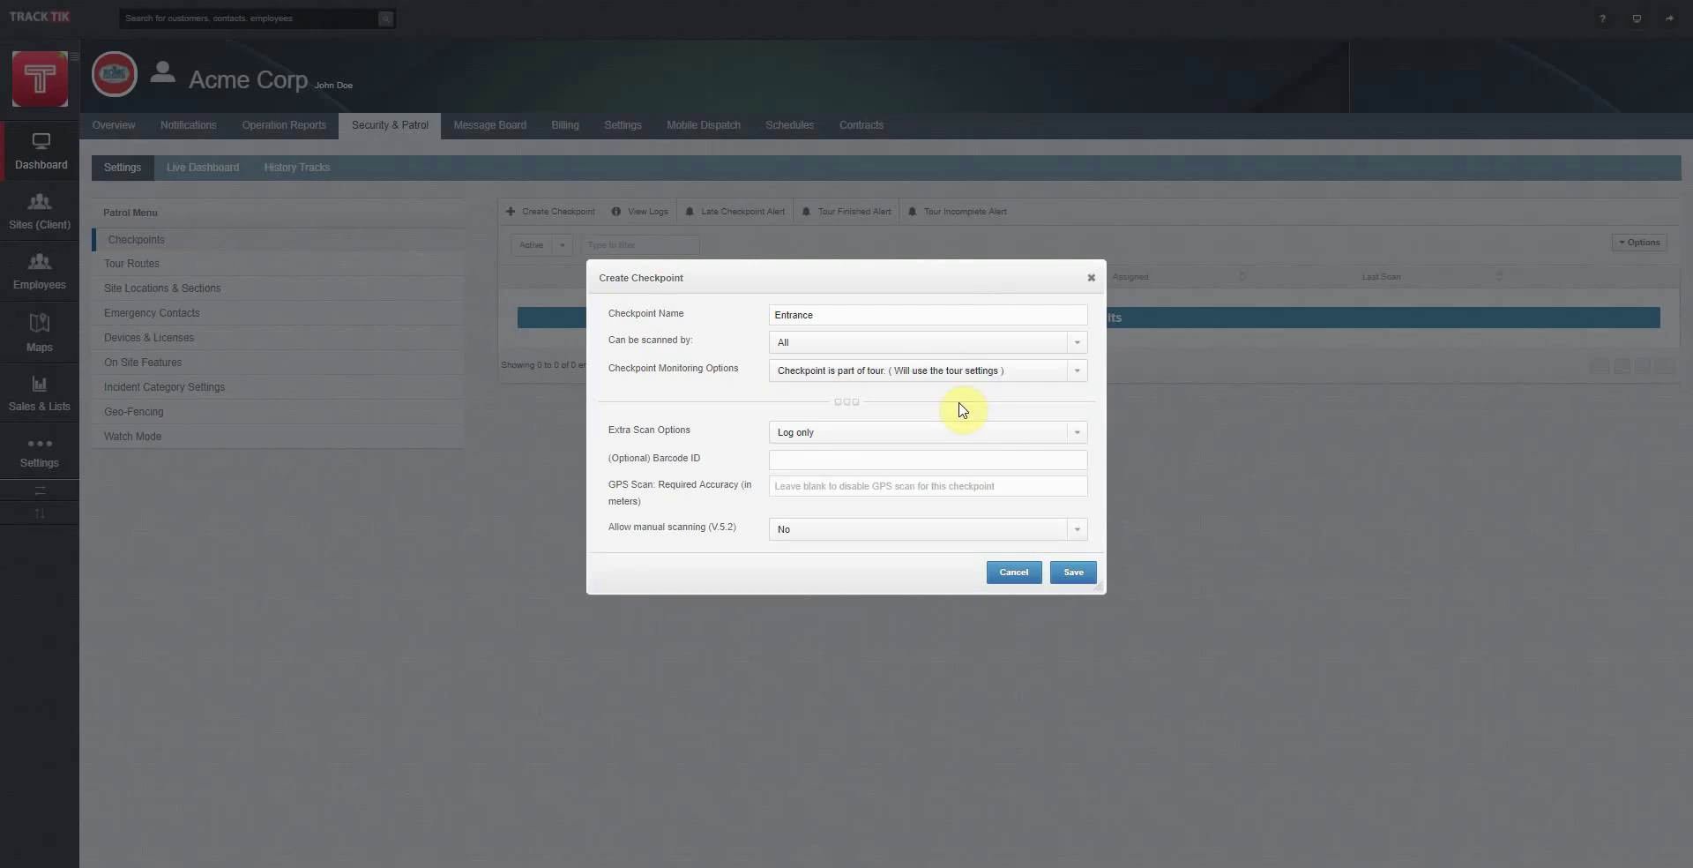
# Step: Set the extra scan option to "Display a message" and go to its message text
pyautogui.click(893, 435)
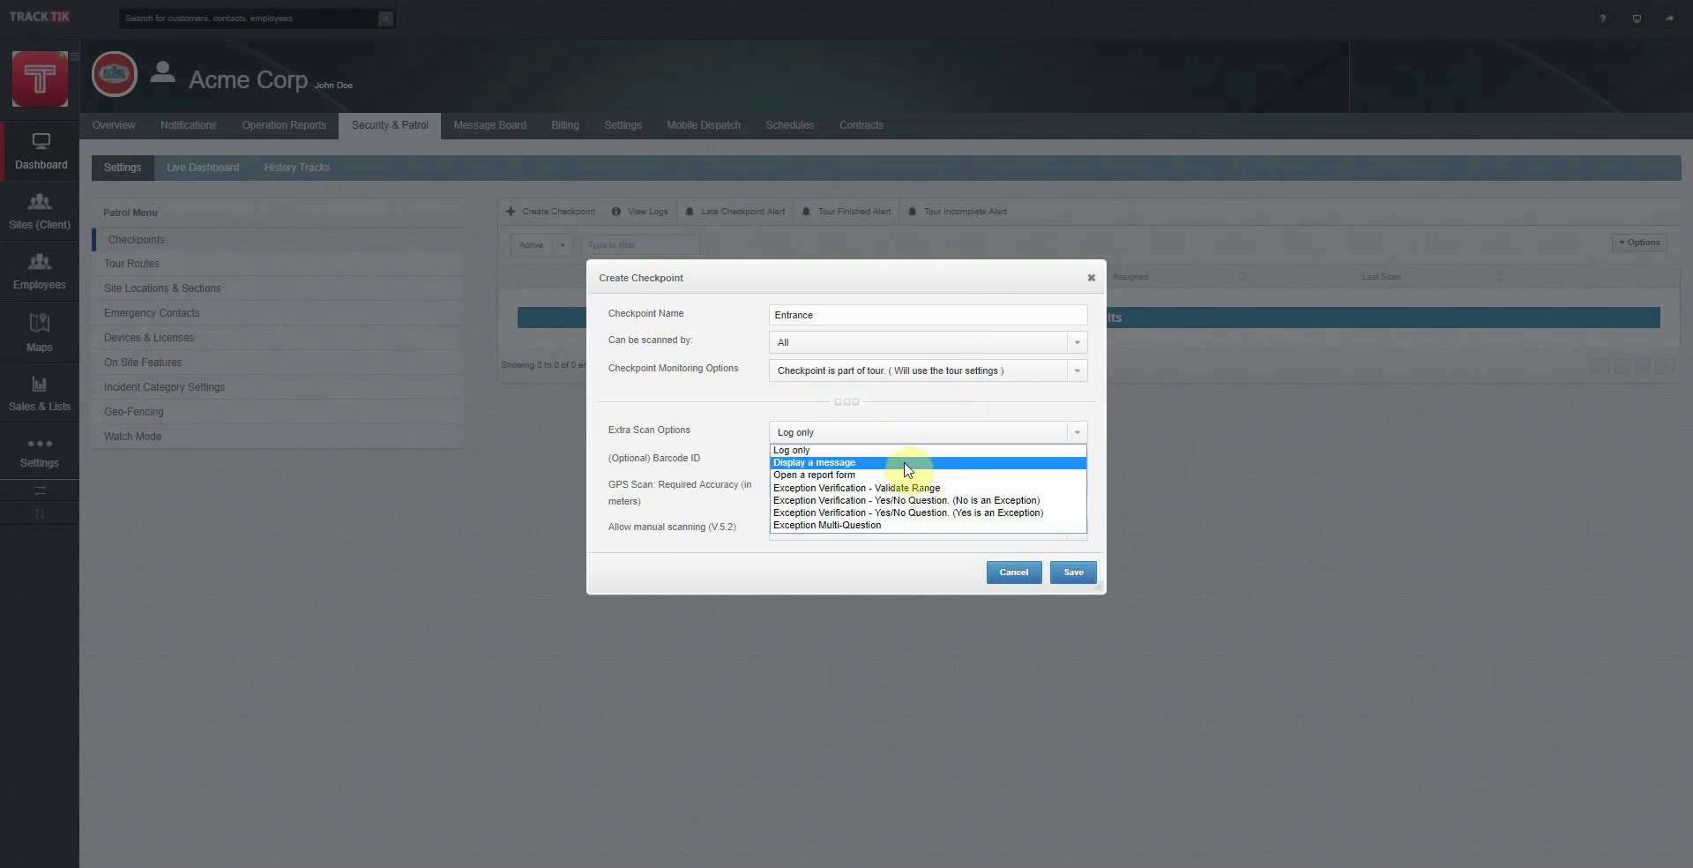
pyautogui.click(903, 462)
pyautogui.click(854, 475)
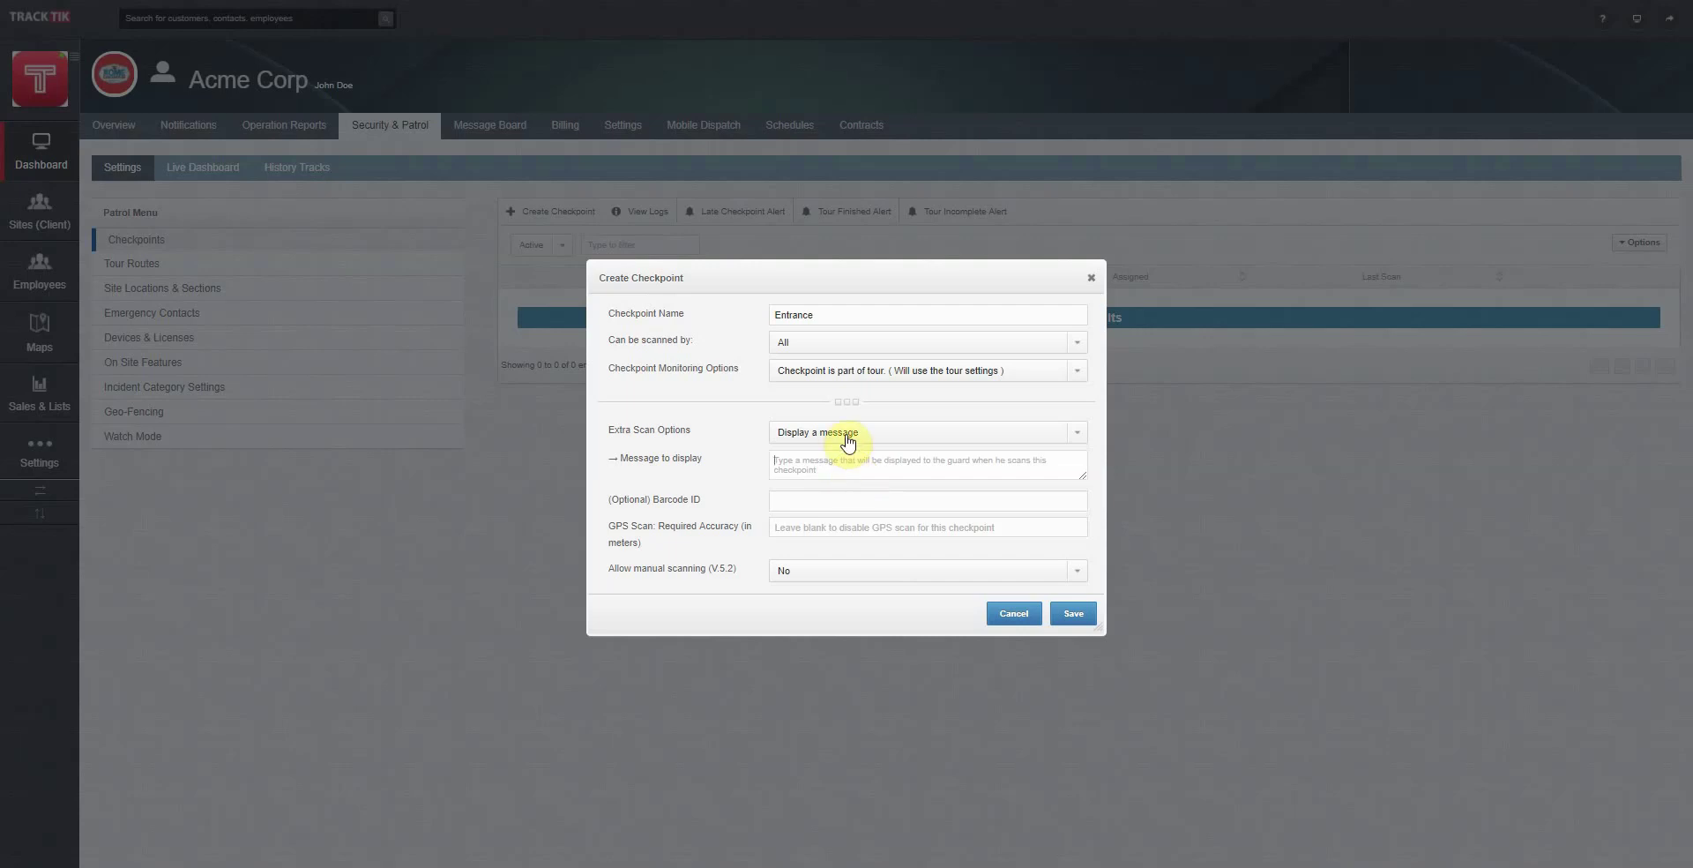
# Step: Set the extra scan option to "Open a report form" and look through the available report types
pyautogui.click(847, 434)
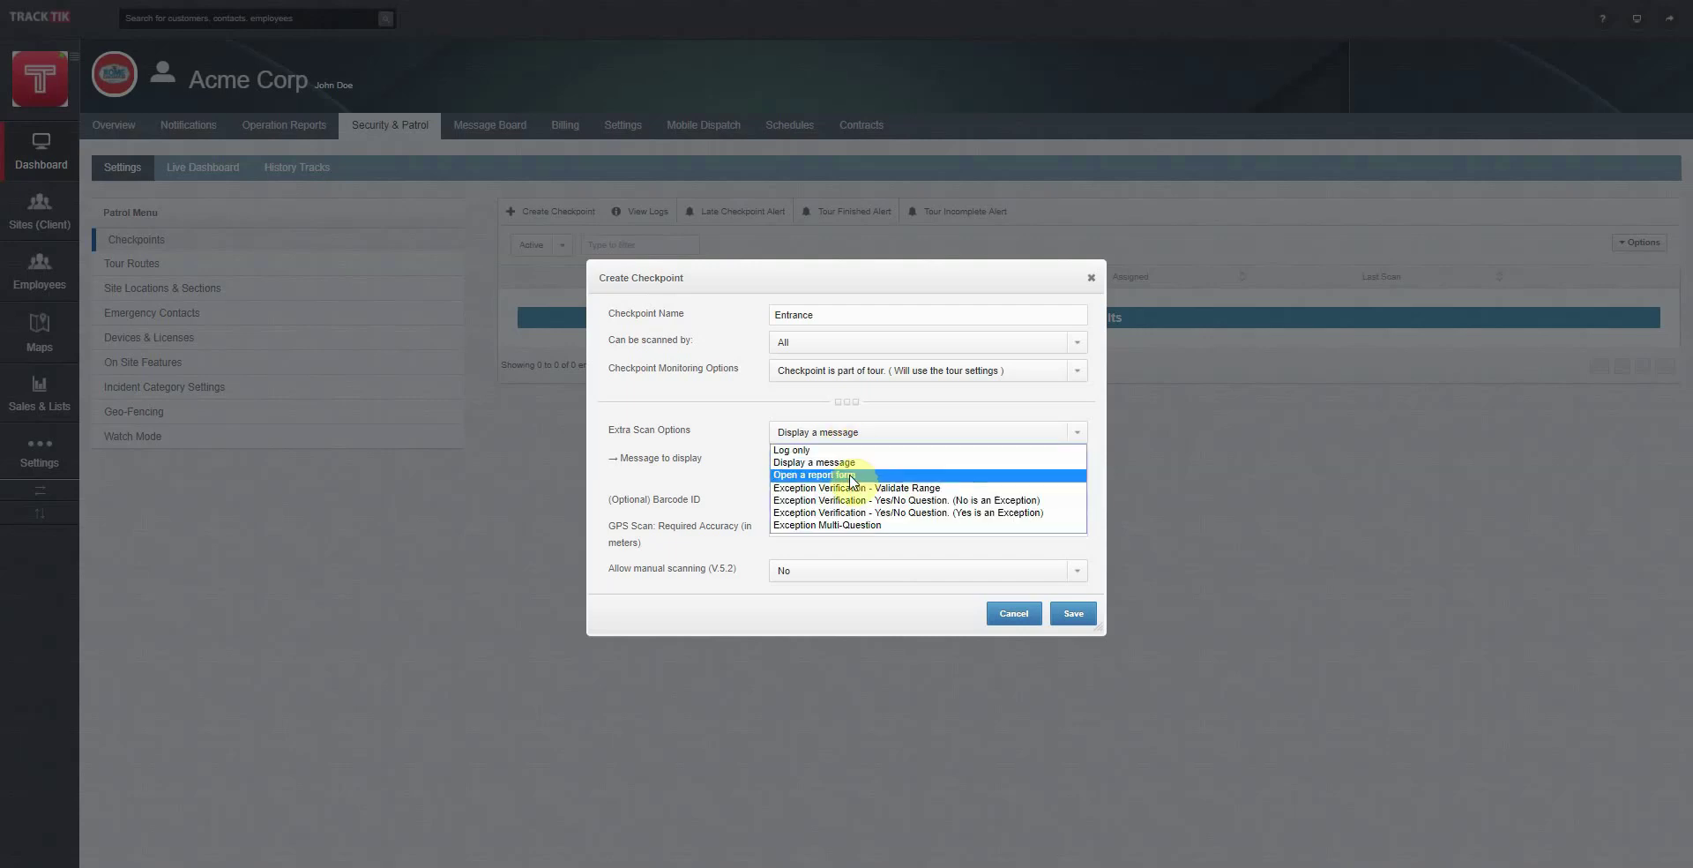
pyautogui.click(853, 476)
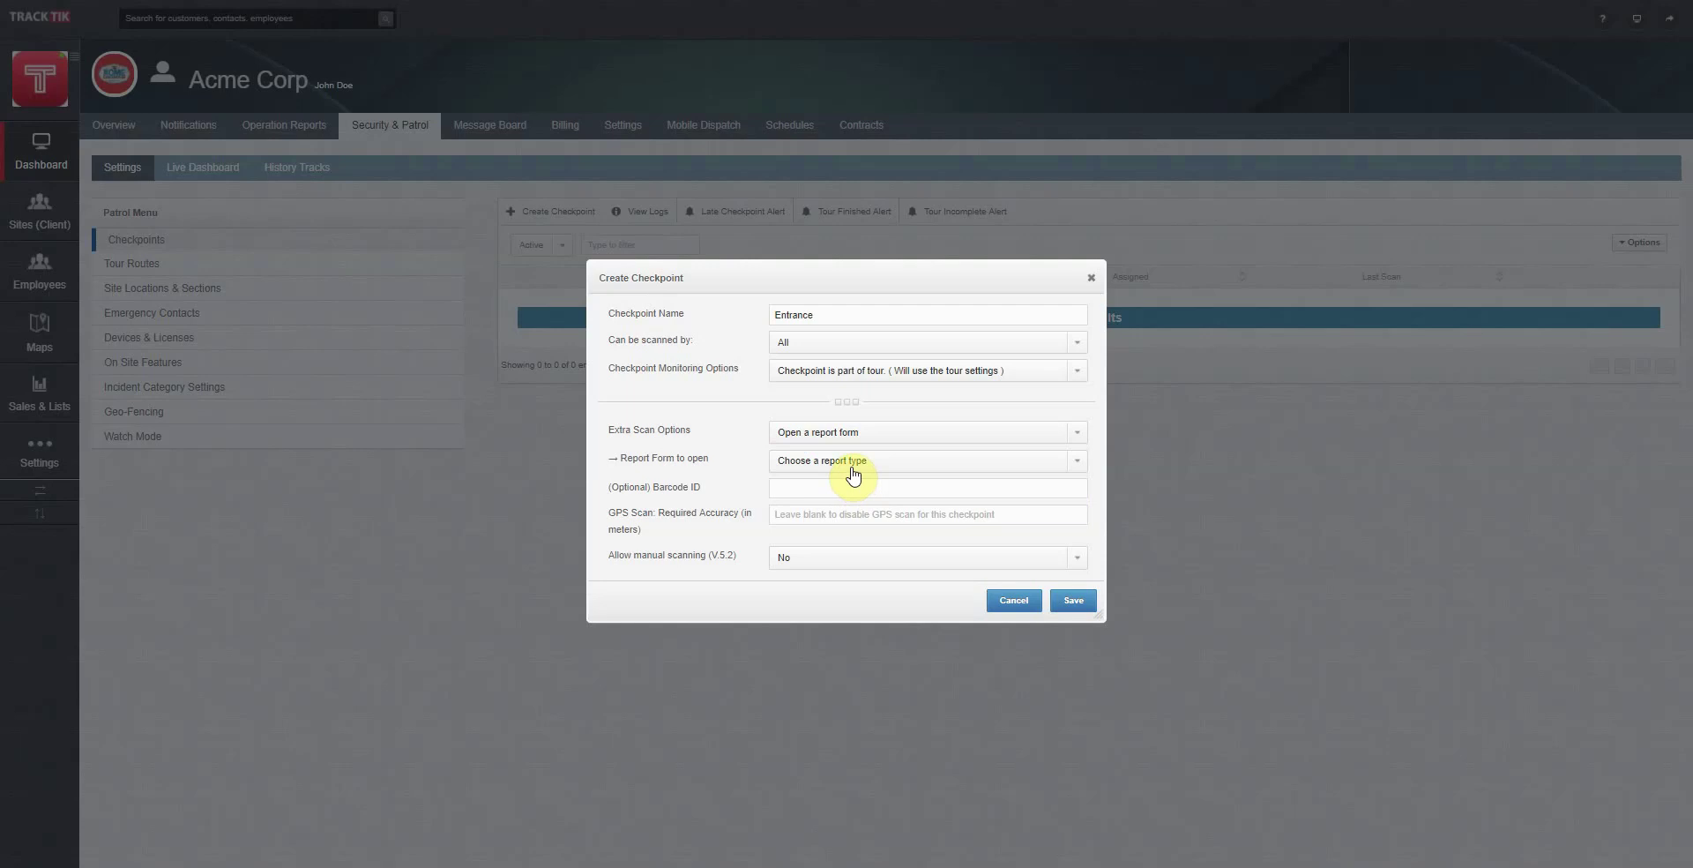
pyautogui.click(853, 474)
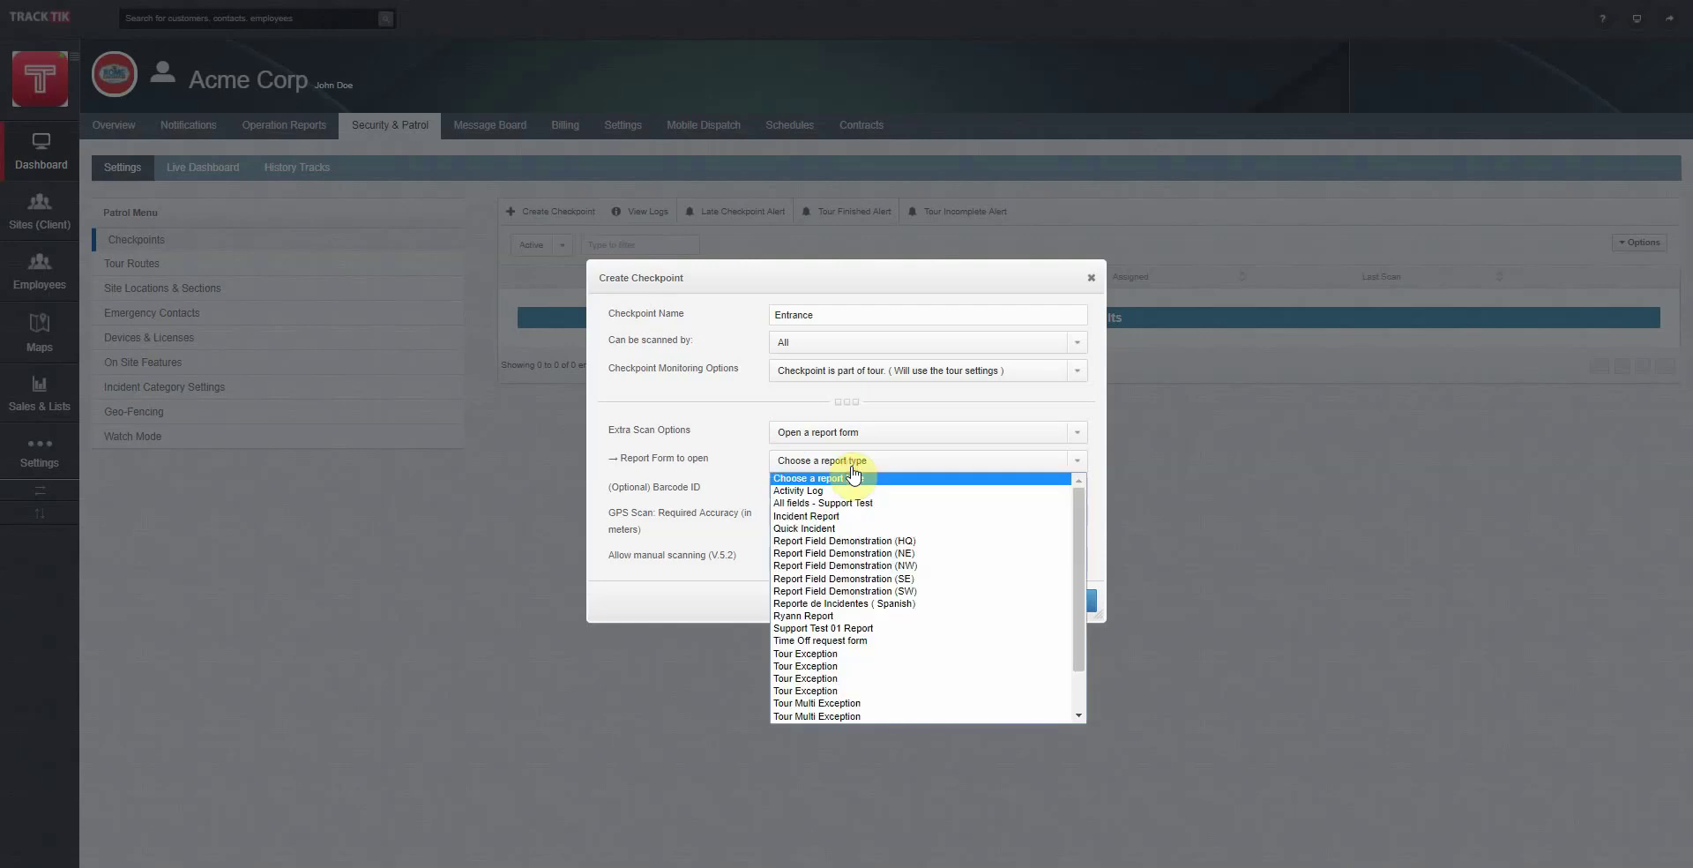
pyautogui.click(852, 474)
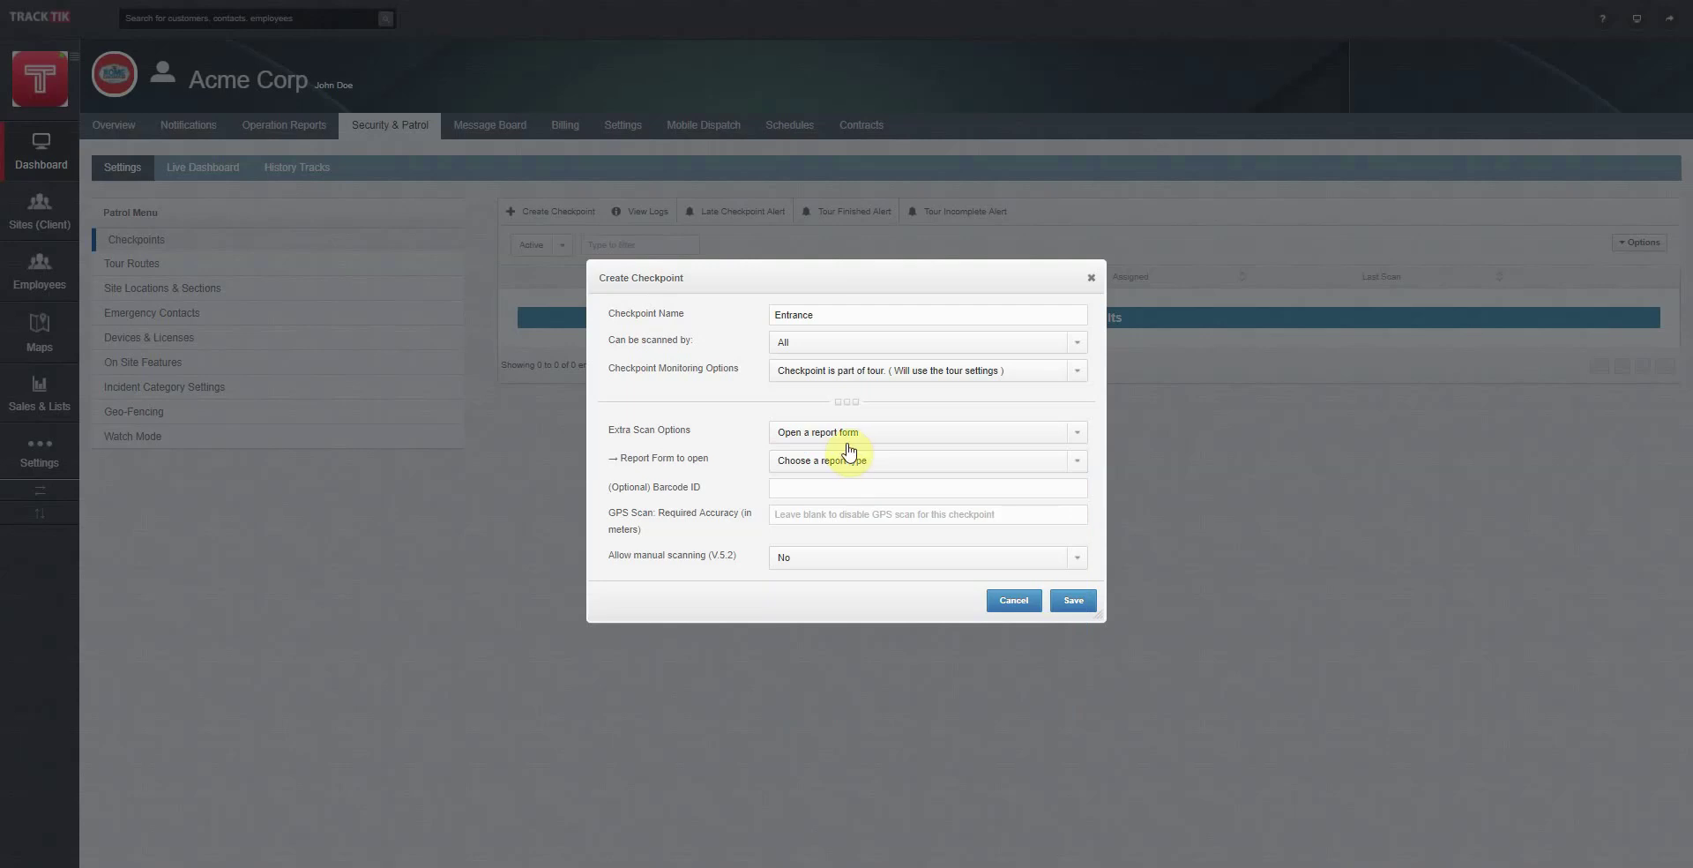
# Step: Set the extra scan option to "Exception Verification - Validate Range" and look through the incident categories for filing exceptions
pyautogui.click(849, 432)
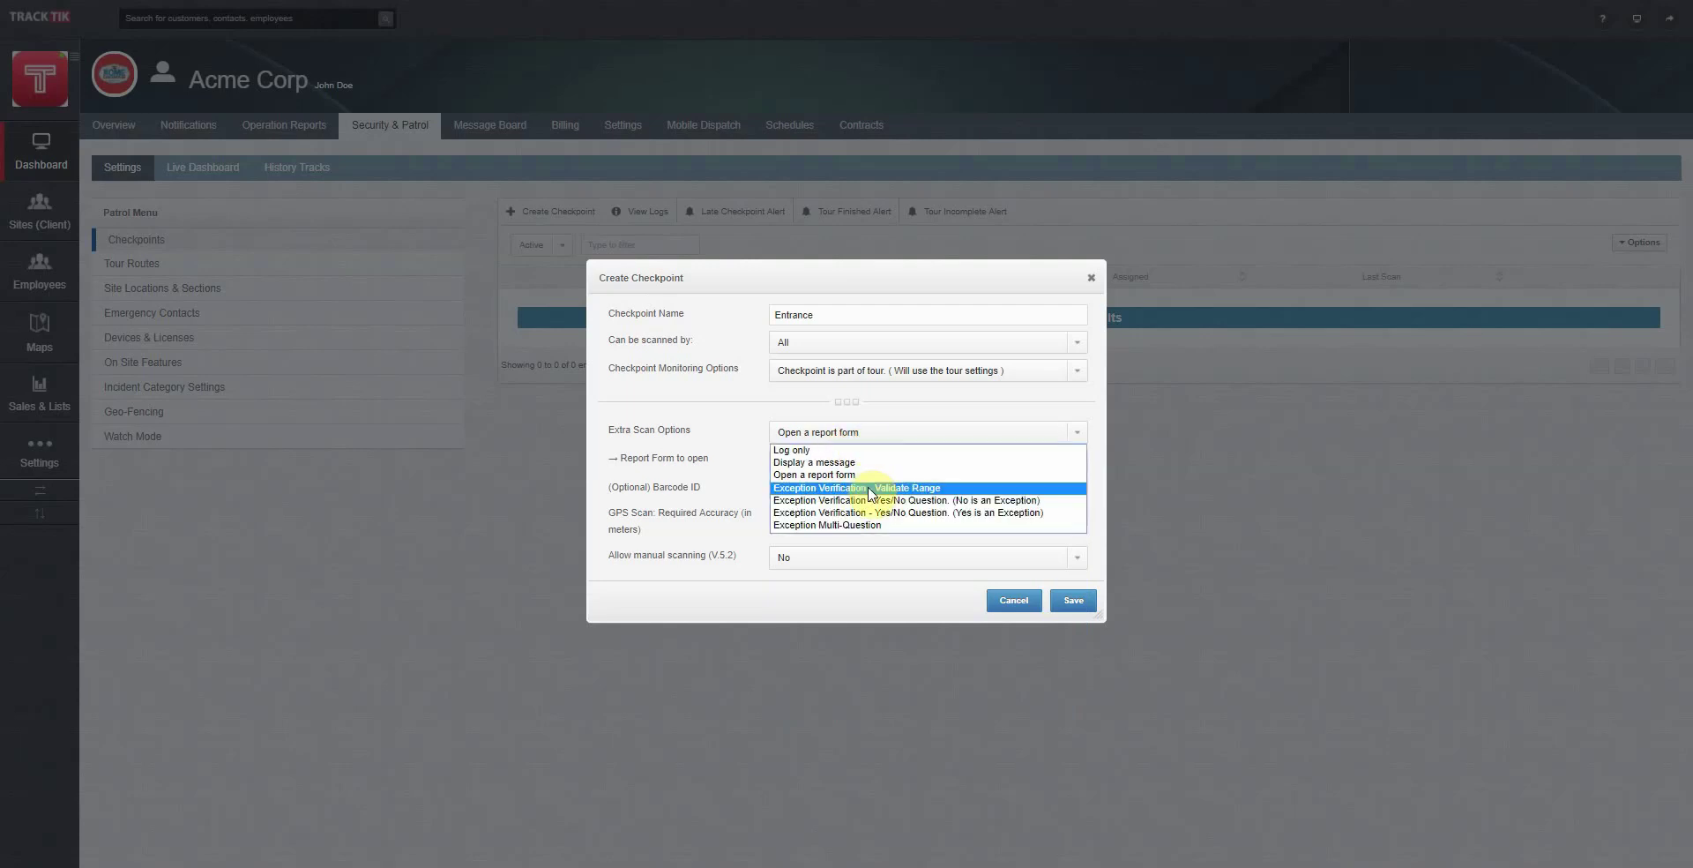
pyautogui.click(869, 490)
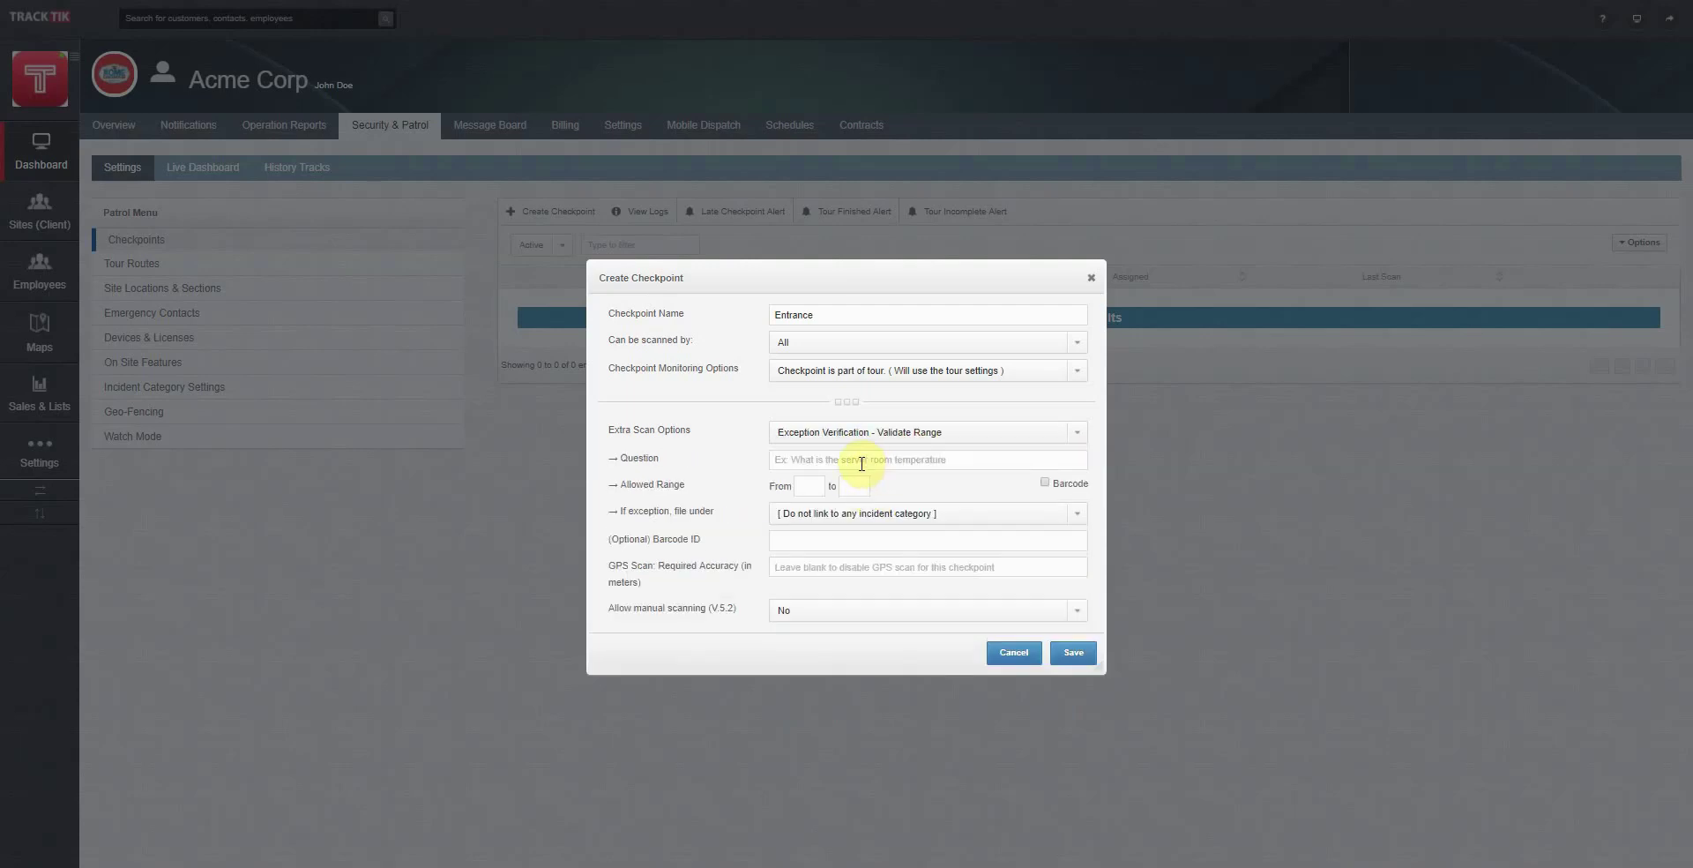
pyautogui.click(861, 464)
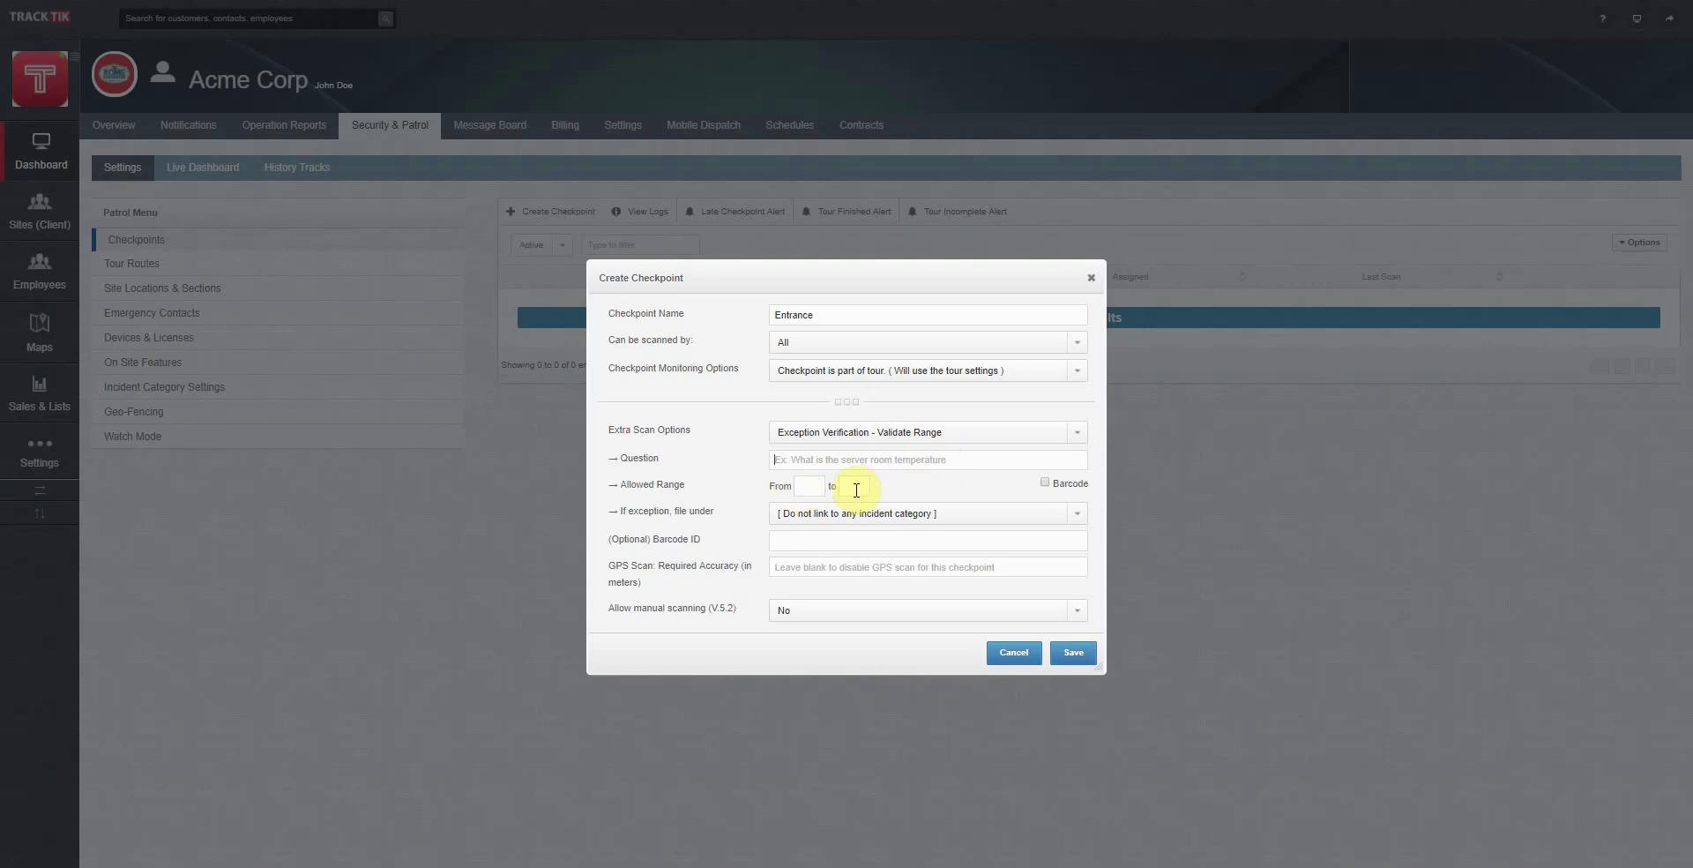
pyautogui.click(866, 517)
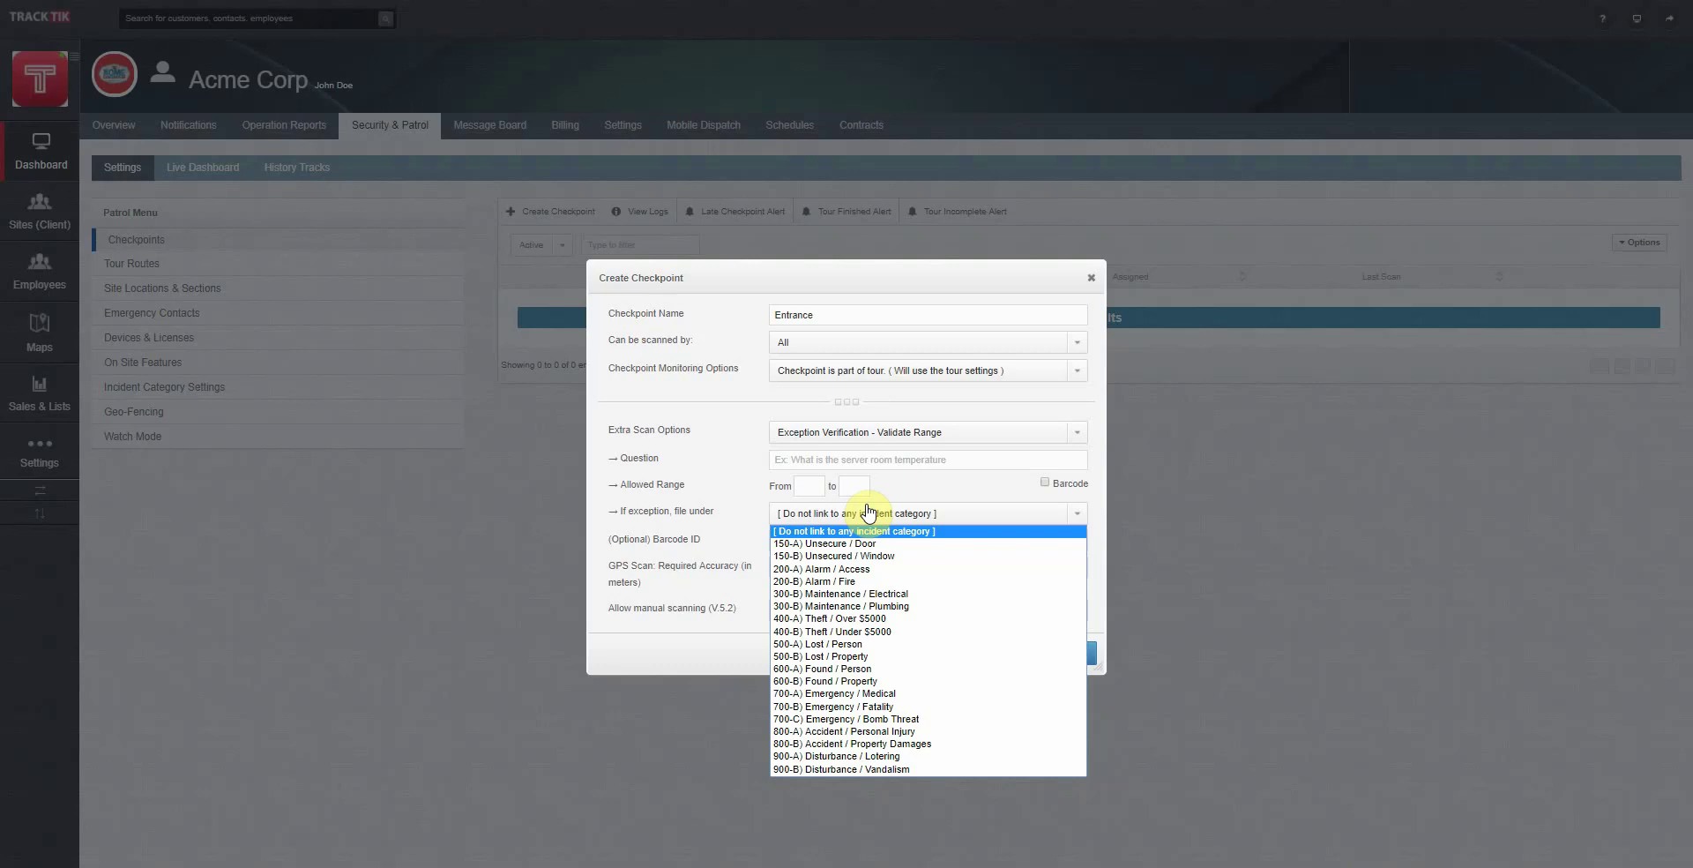
pyautogui.click(728, 481)
# Step: Set the extra scan option to "Exception Verification - Yes/No Question. (No is an Exception)"
pyautogui.click(797, 438)
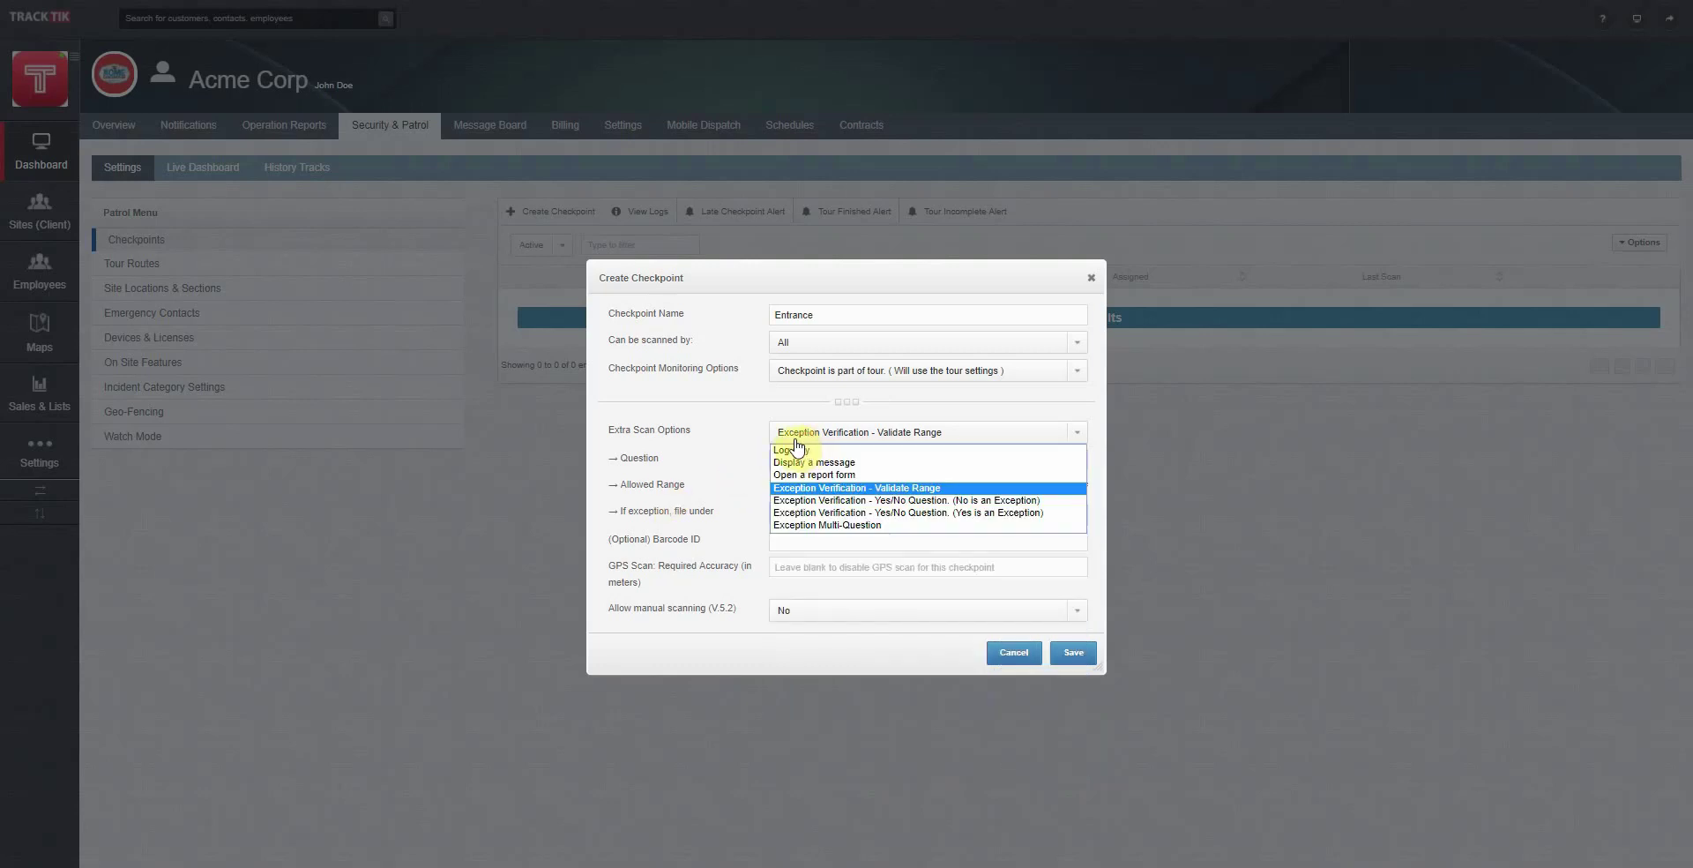
pyautogui.click(793, 502)
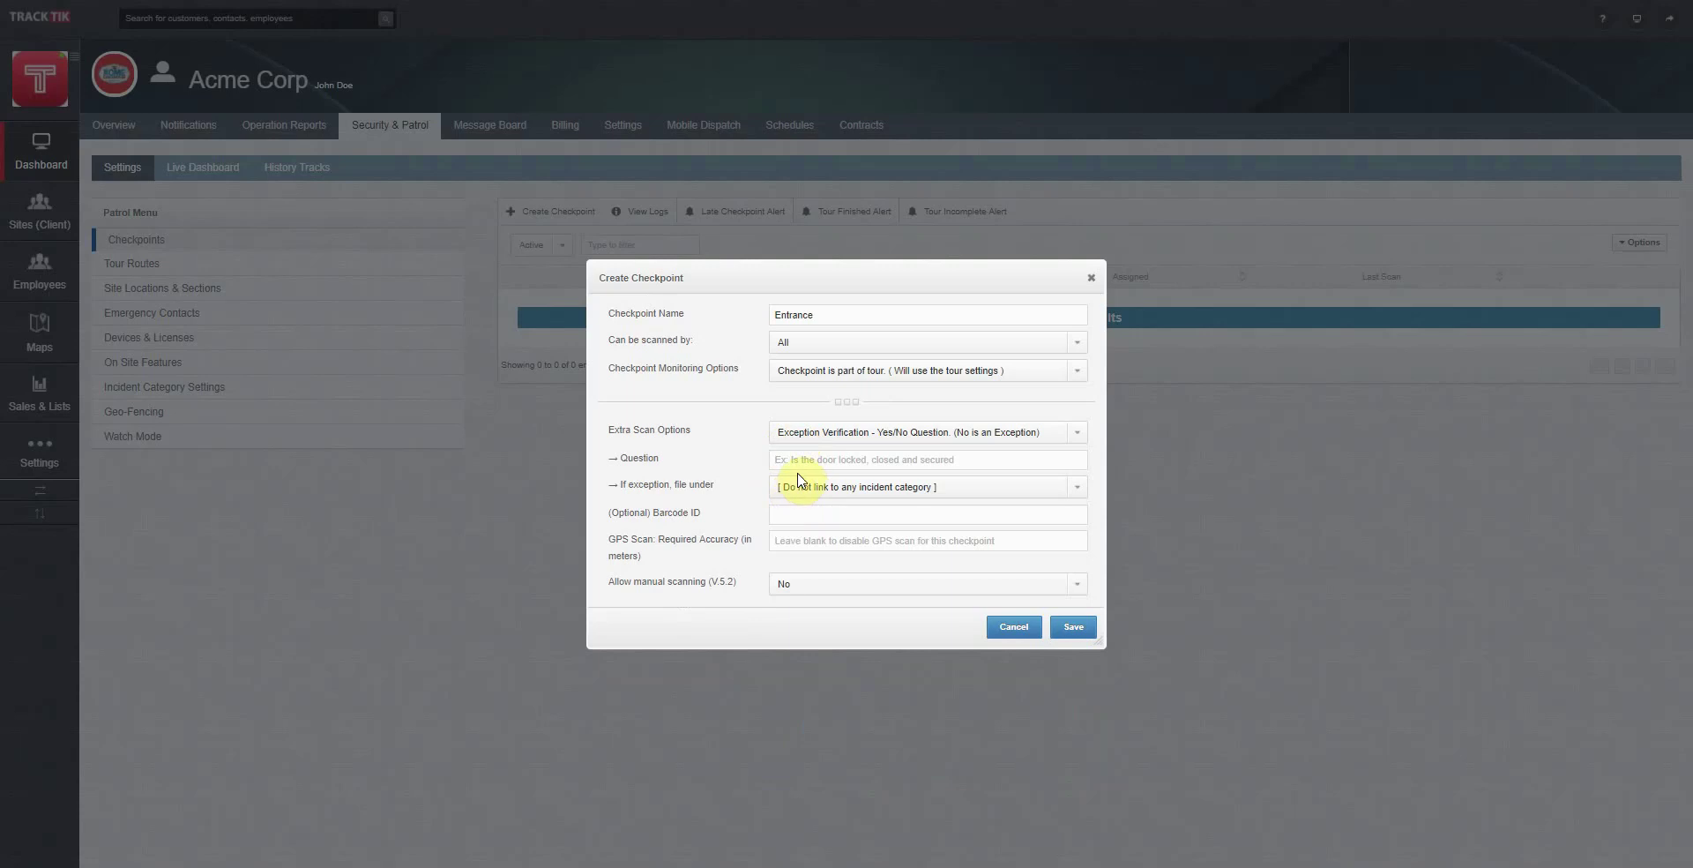
# Step: Set the extra scan option to "Exception Multi-Question" and add four more question rows
pyautogui.click(812, 436)
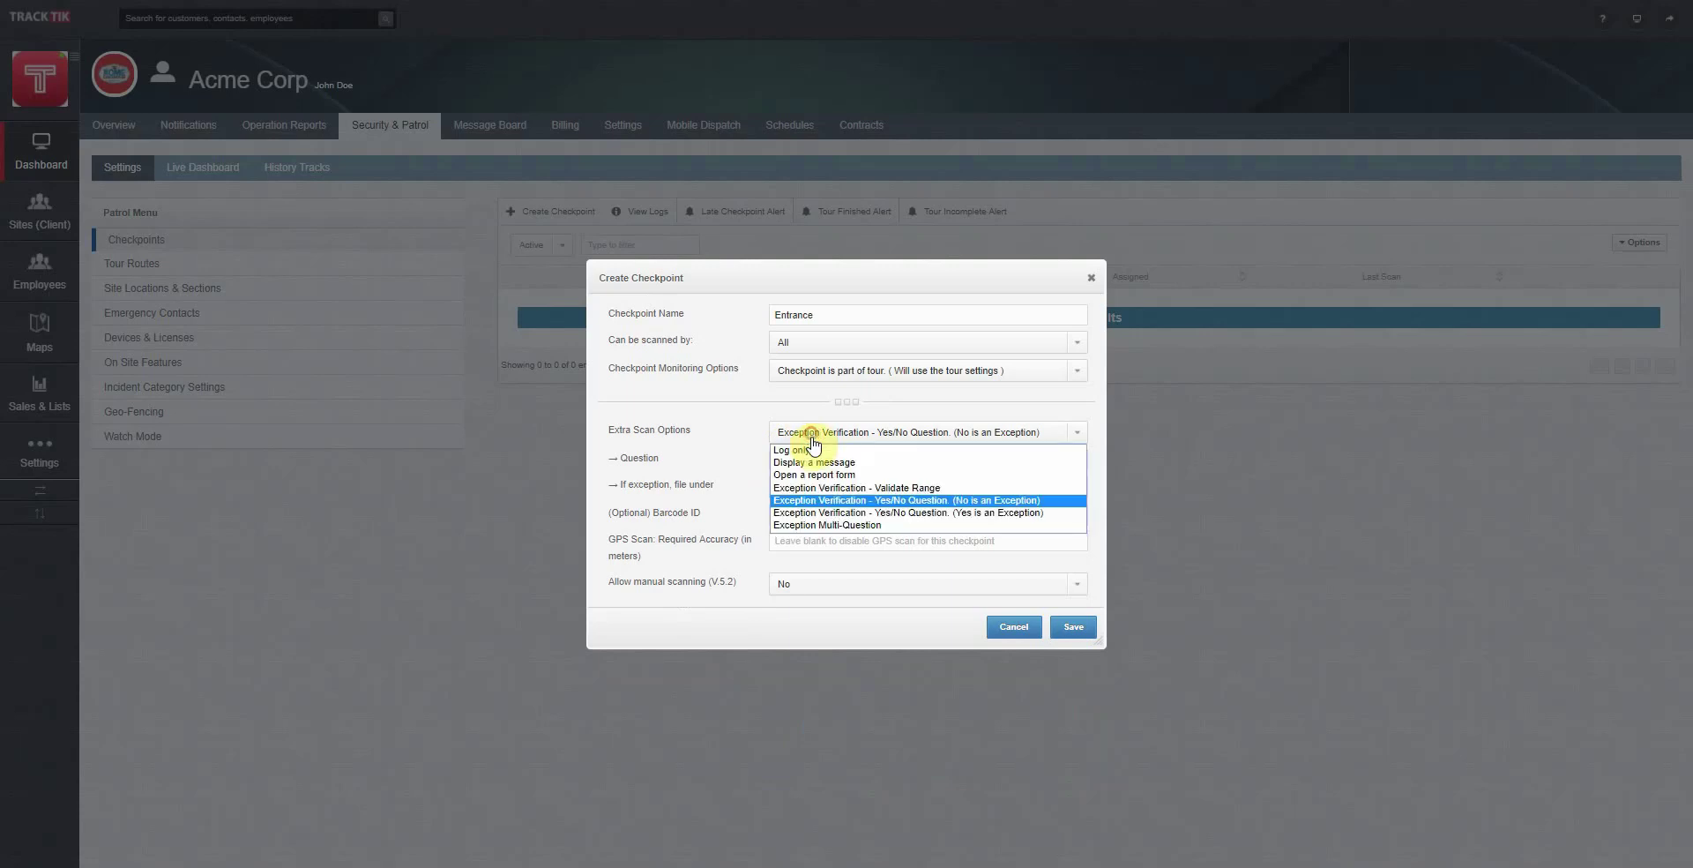
pyautogui.click(829, 525)
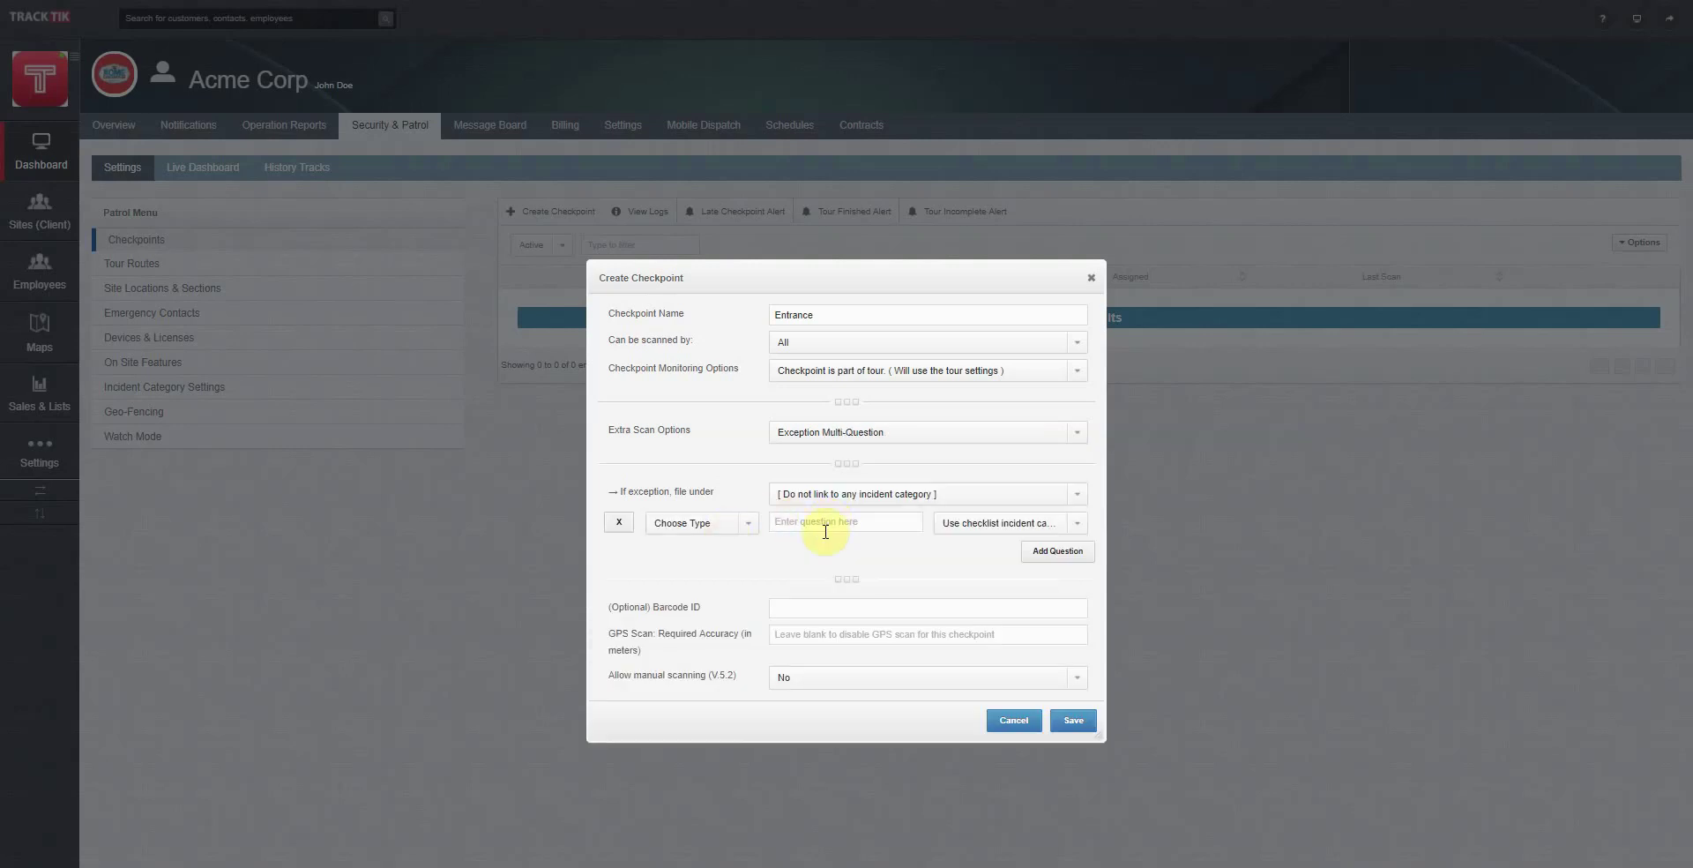
pyautogui.click(1057, 553)
pyautogui.click(1054, 581)
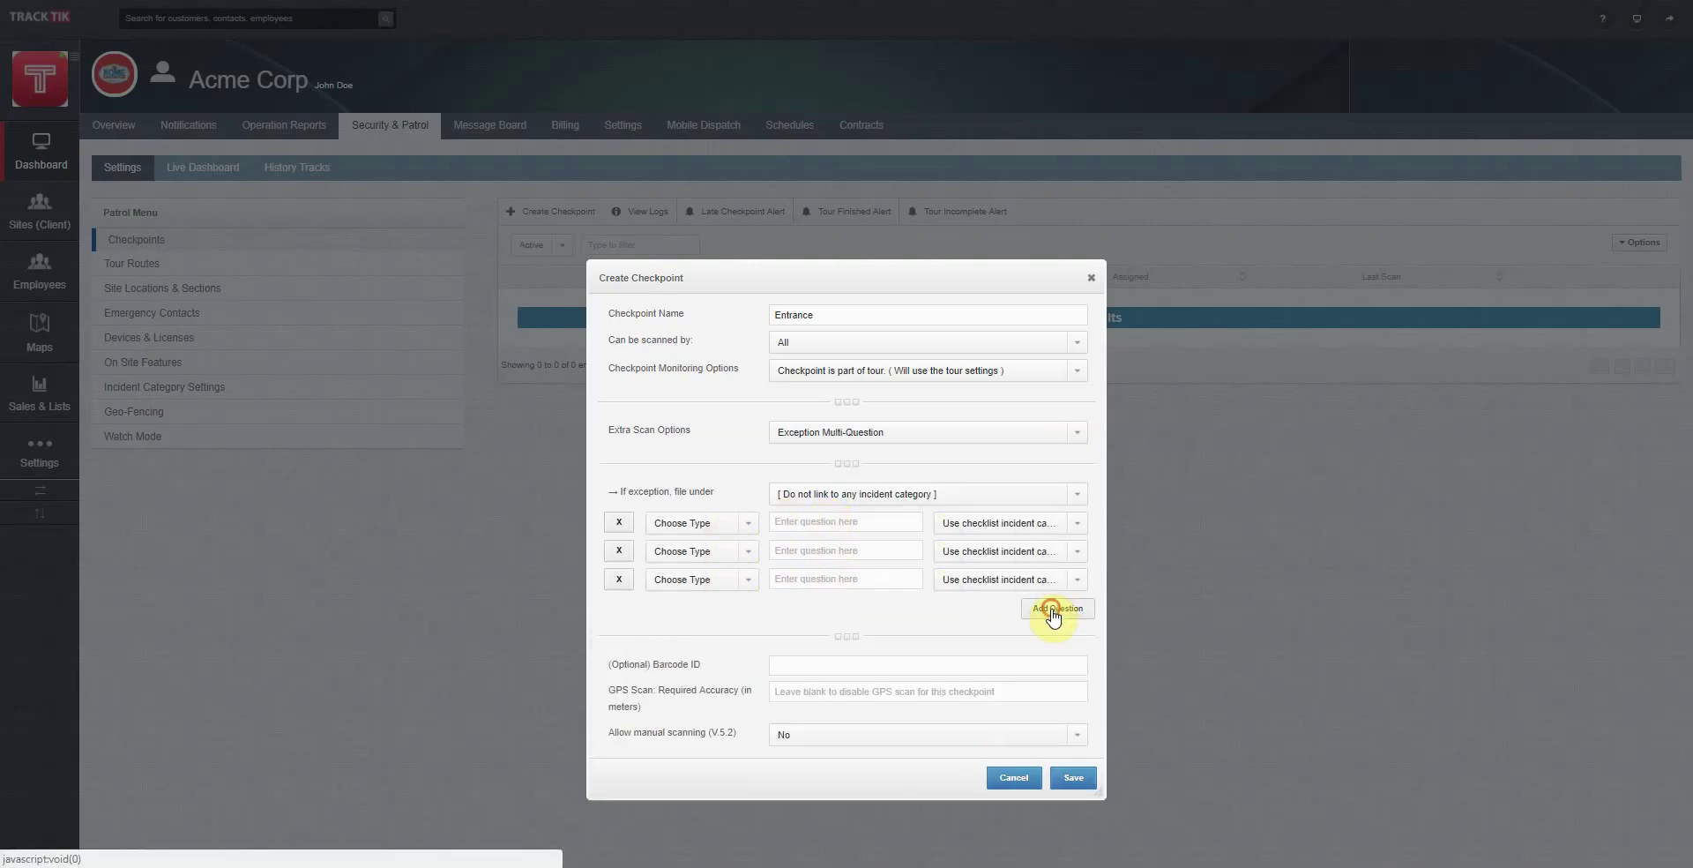
pyautogui.click(1054, 609)
pyautogui.click(1054, 639)
# Step: Look through the type choices for the first question and the incident categories for filing exceptions, leaving both unset
pyautogui.click(692, 524)
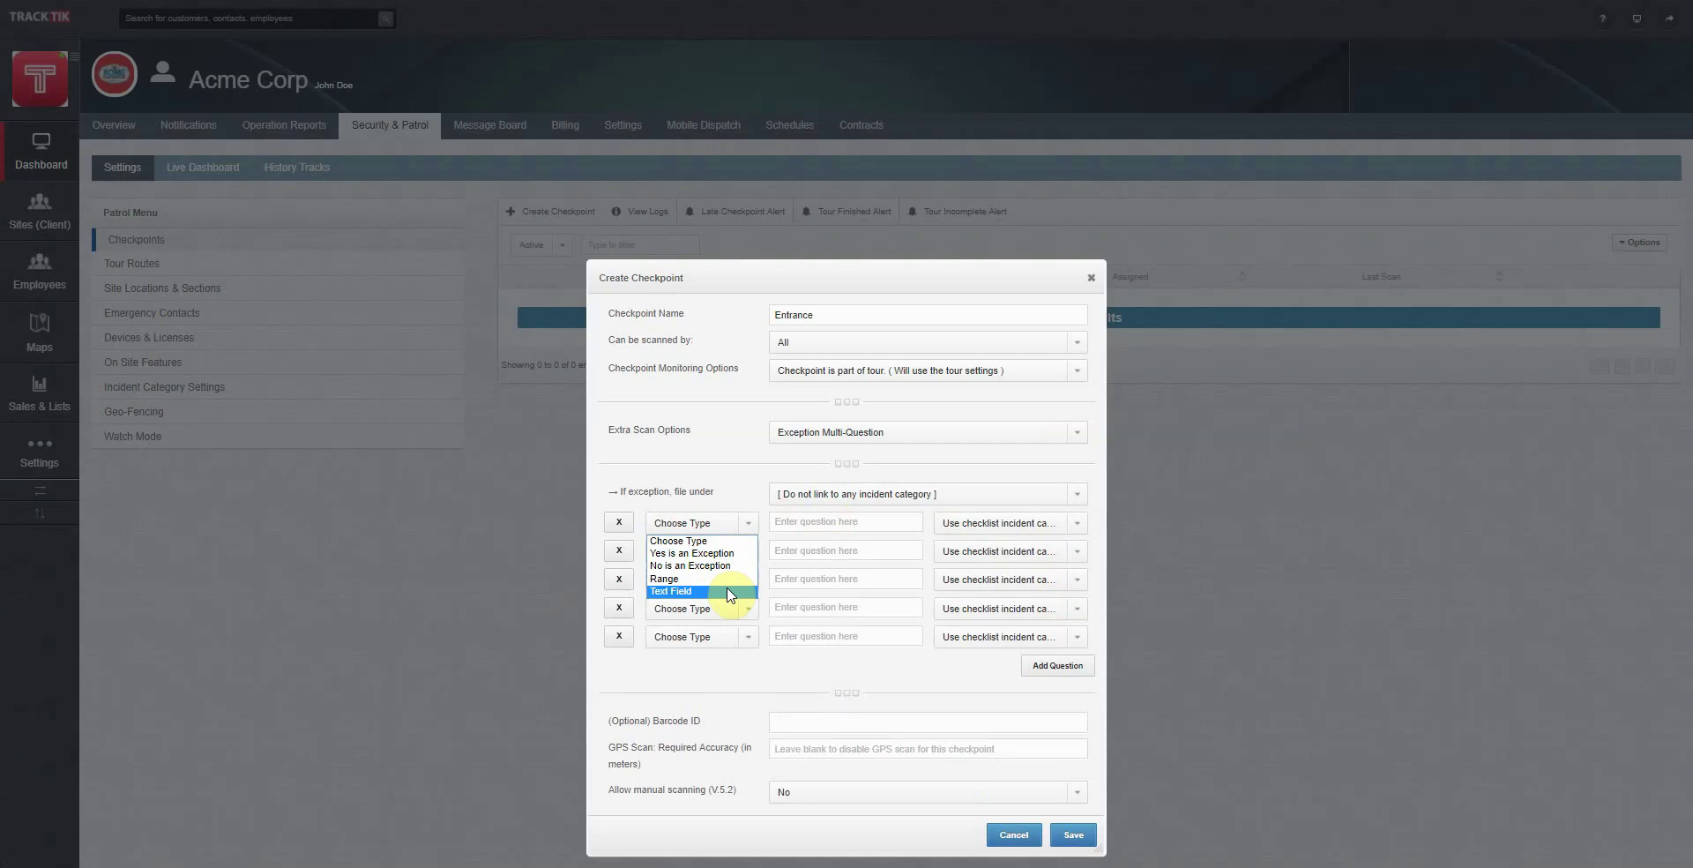
pyautogui.click(763, 678)
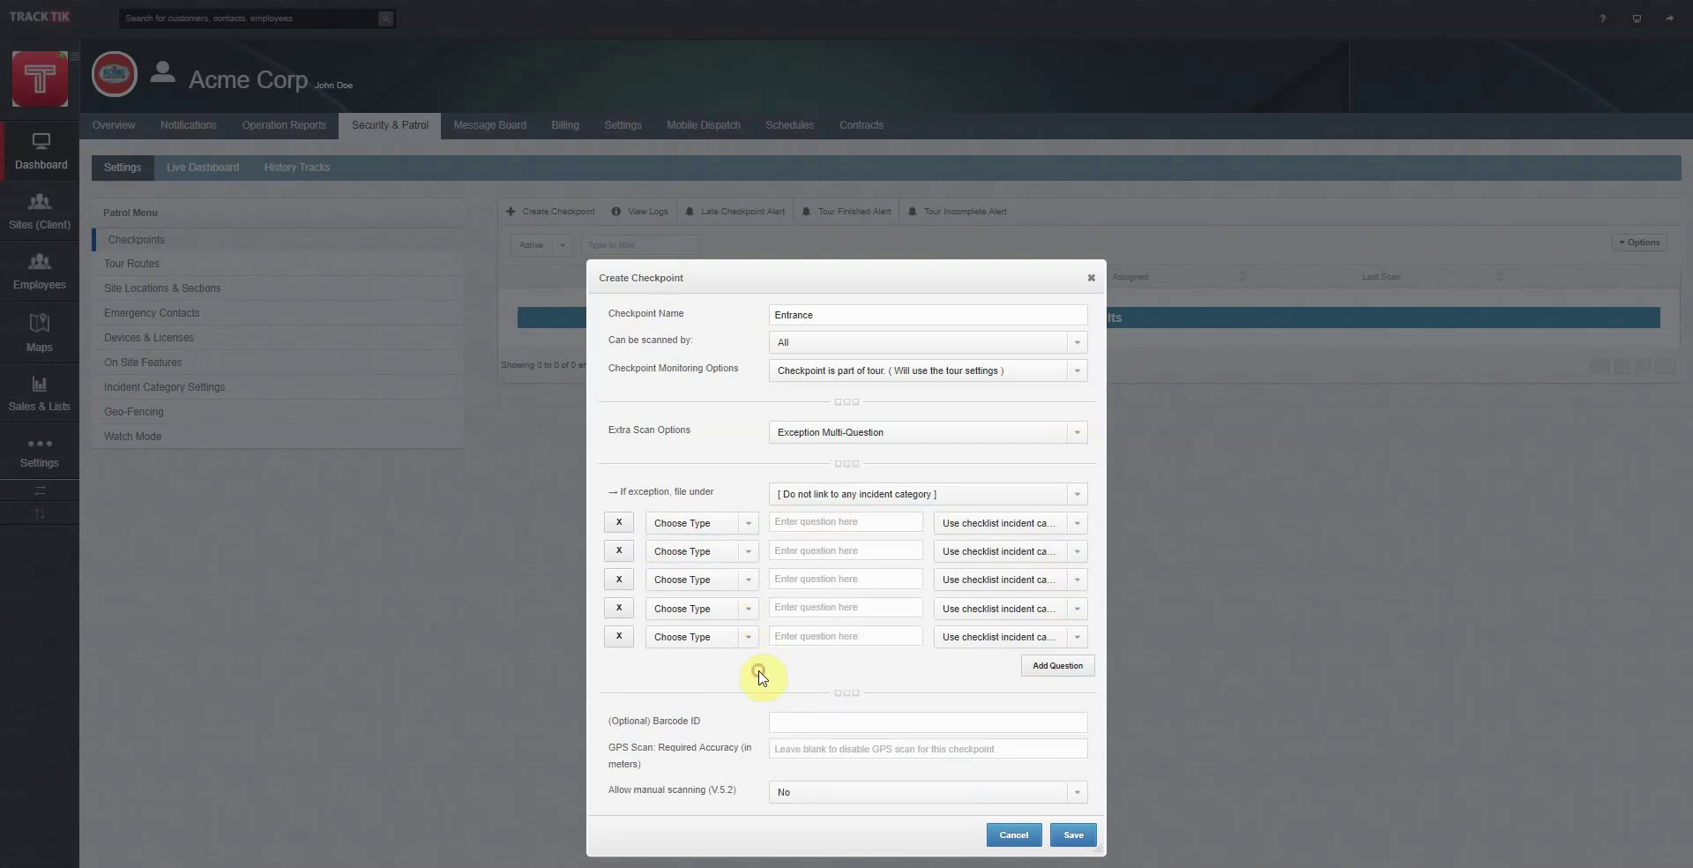
pyautogui.click(961, 502)
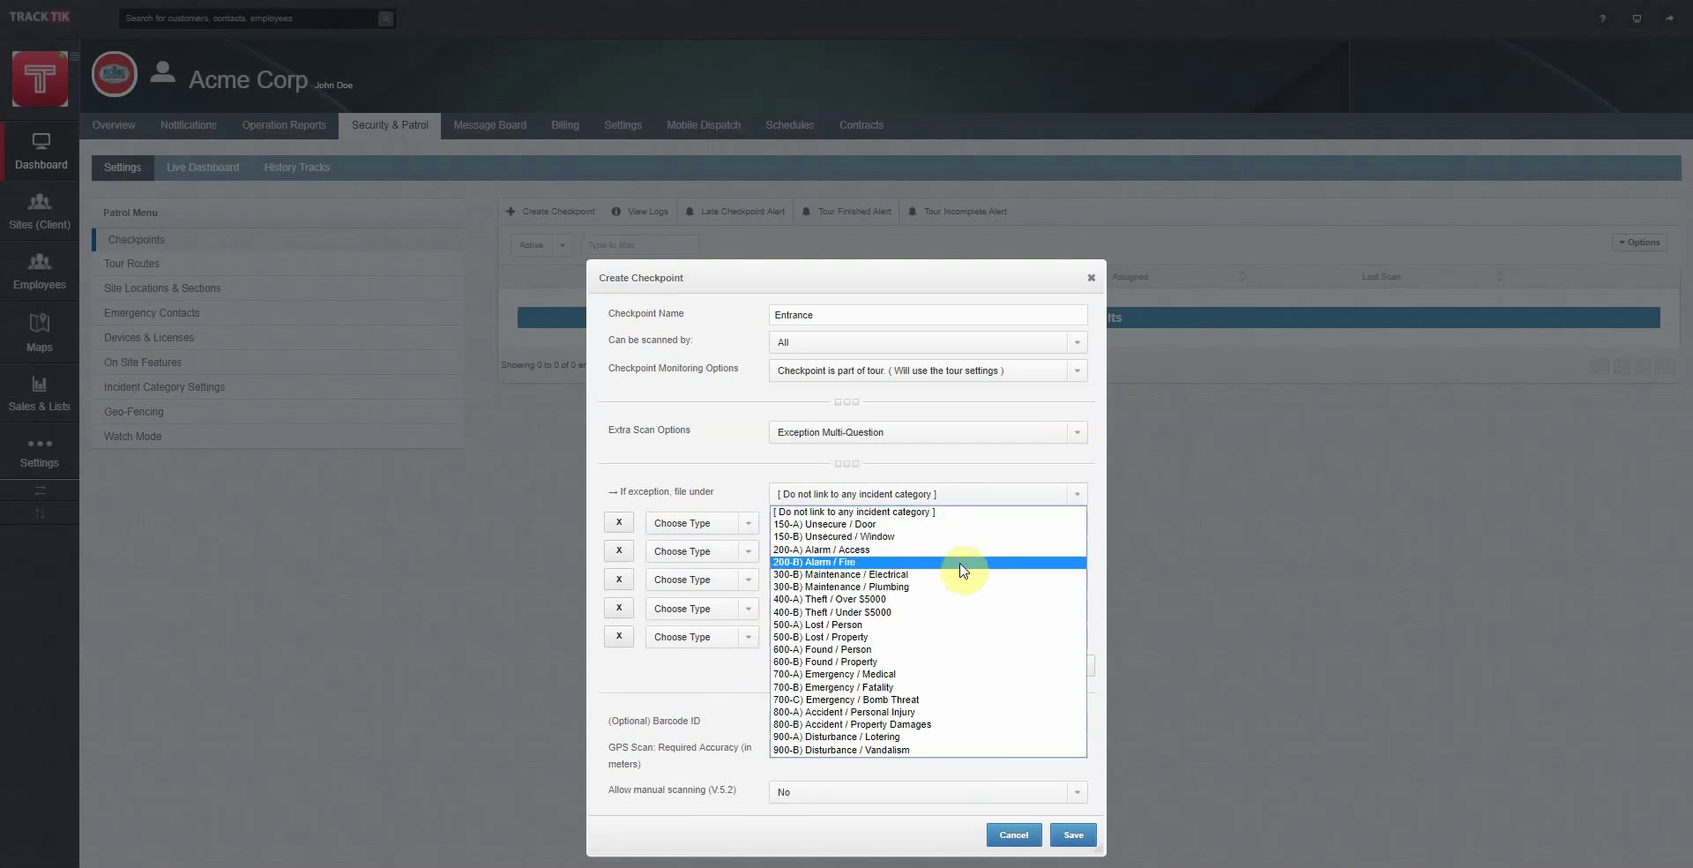
pyautogui.click(954, 470)
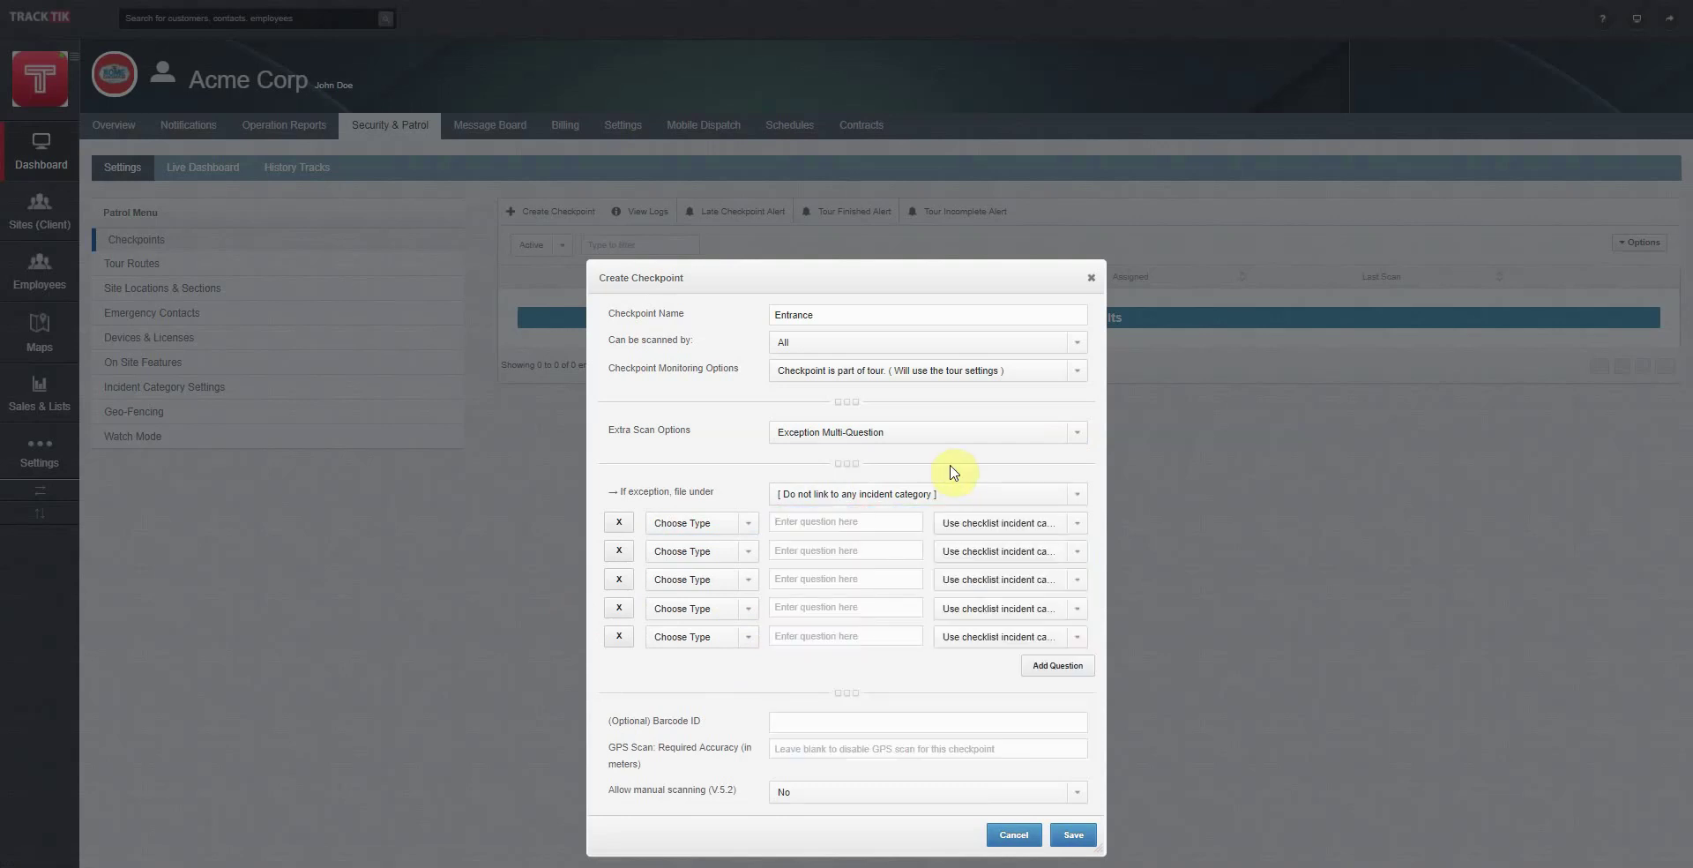
# Step: Look through the incident categories available for the first question without choosing one
pyautogui.click(993, 526)
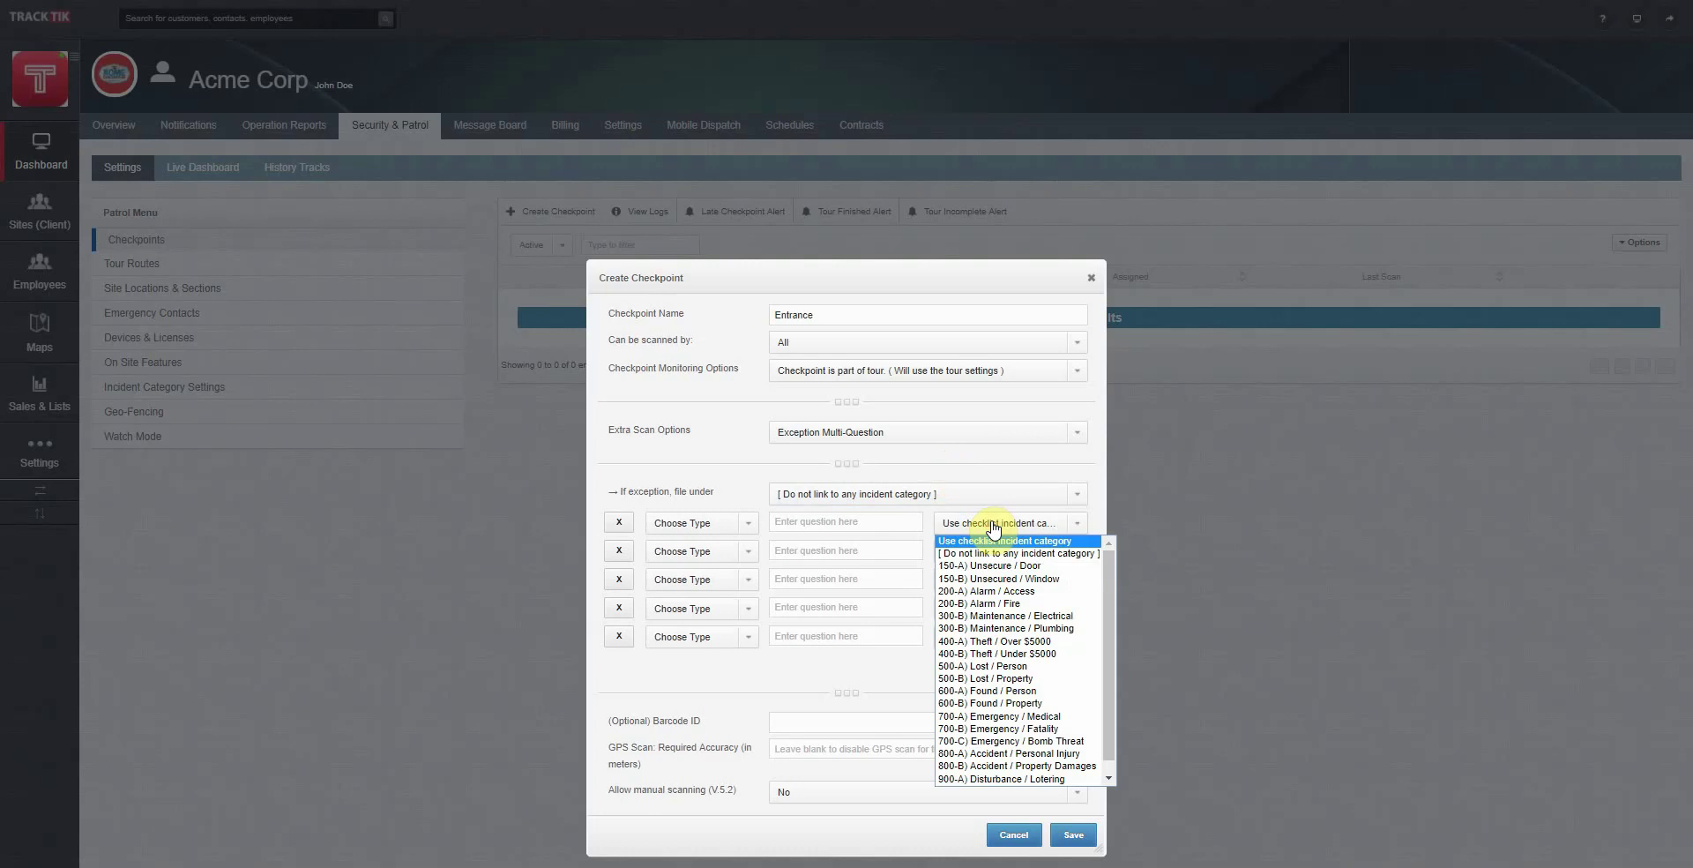
pyautogui.click(961, 474)
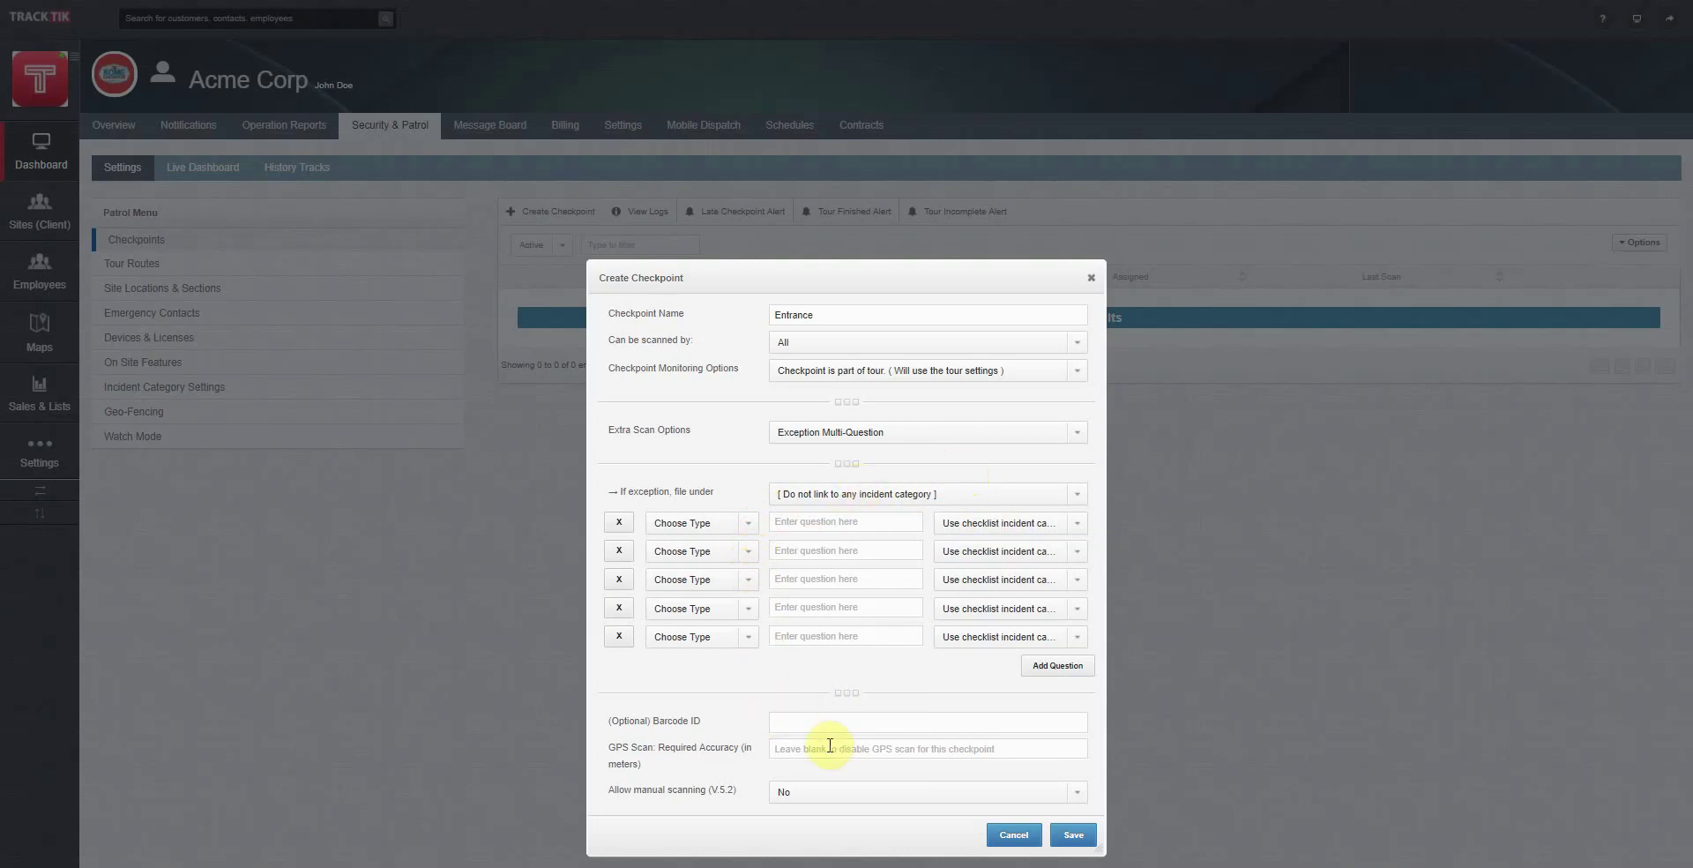
# Step: Set the GPS scan's required accuracy to 20 meters and view the choices for allowing manual scanning without picking one
pyautogui.moveTo(850, 282); pyautogui.dragTo(832, 173)
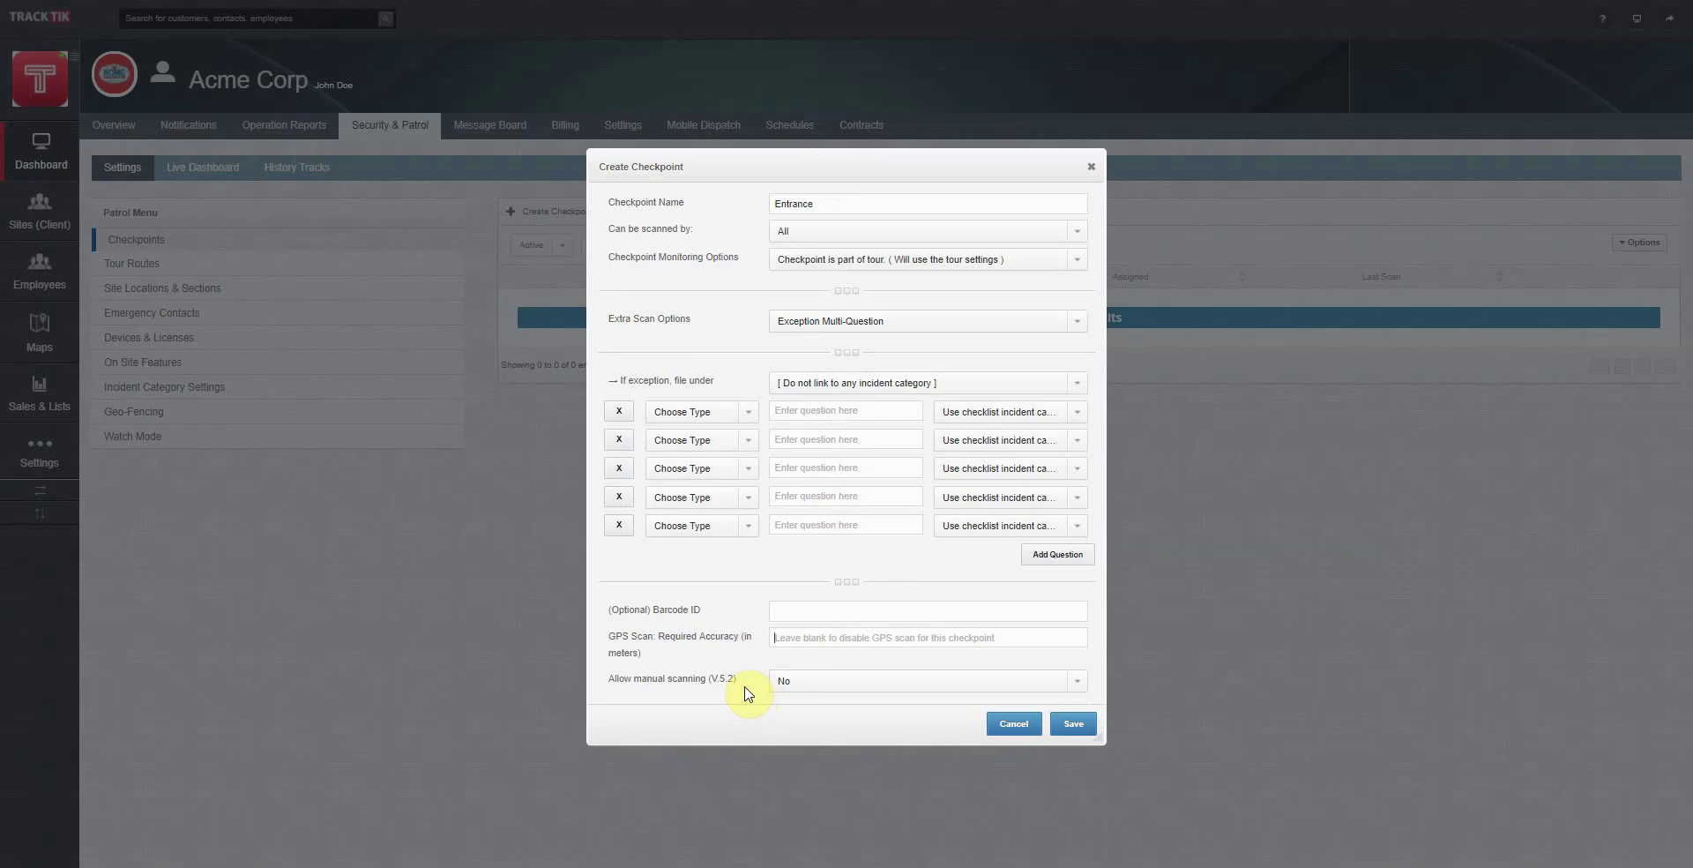
pyautogui.write('20')
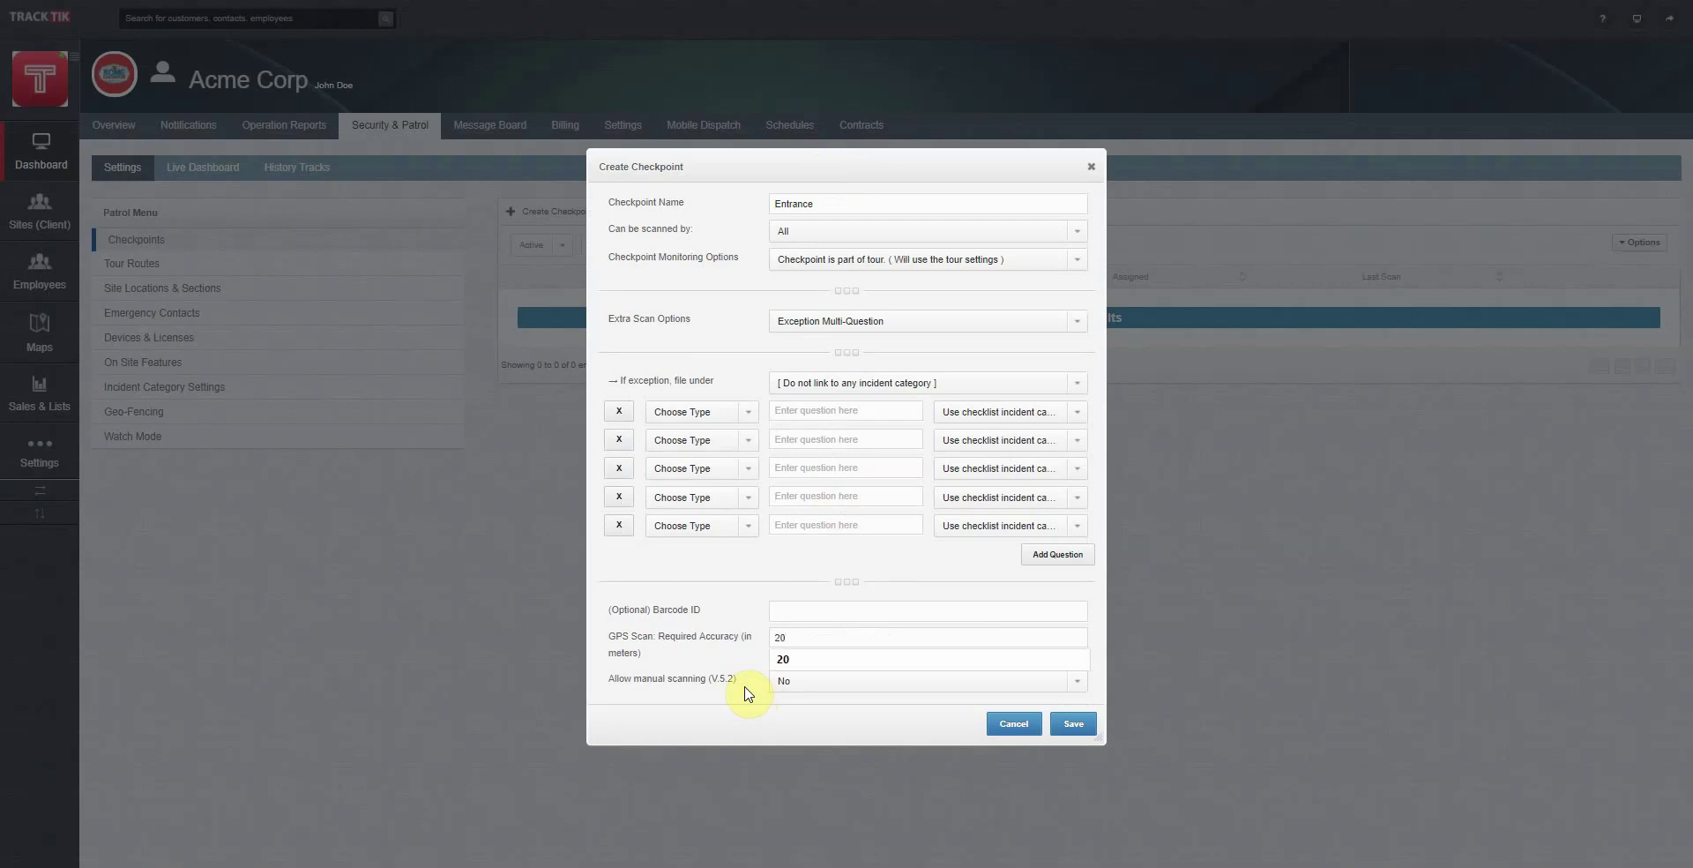
pyautogui.click(745, 692)
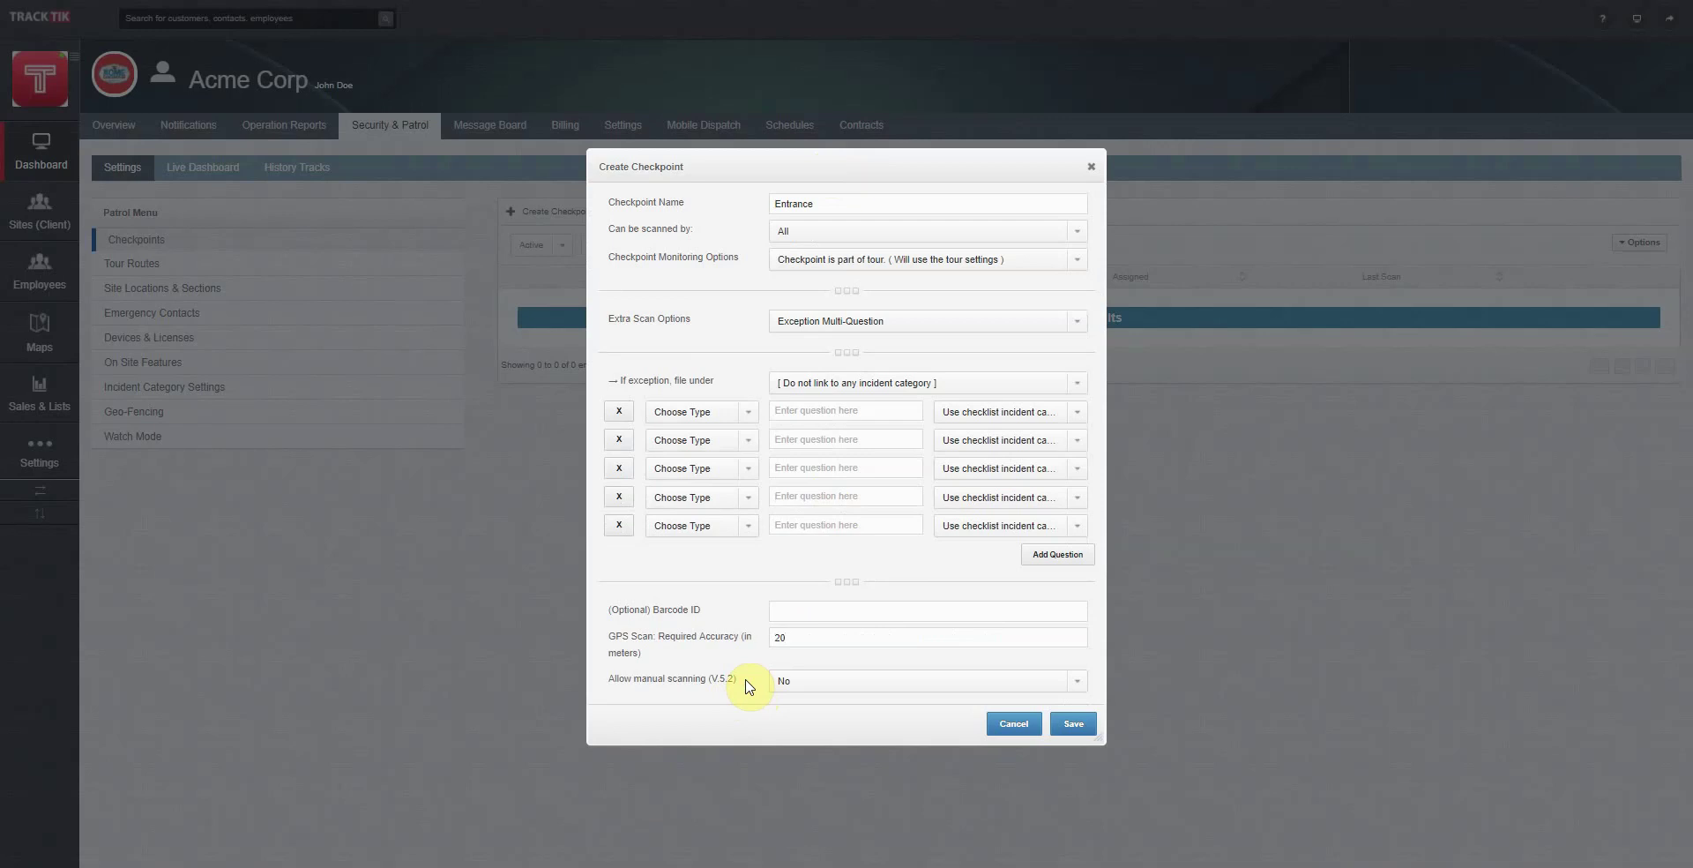
pyautogui.click(794, 685)
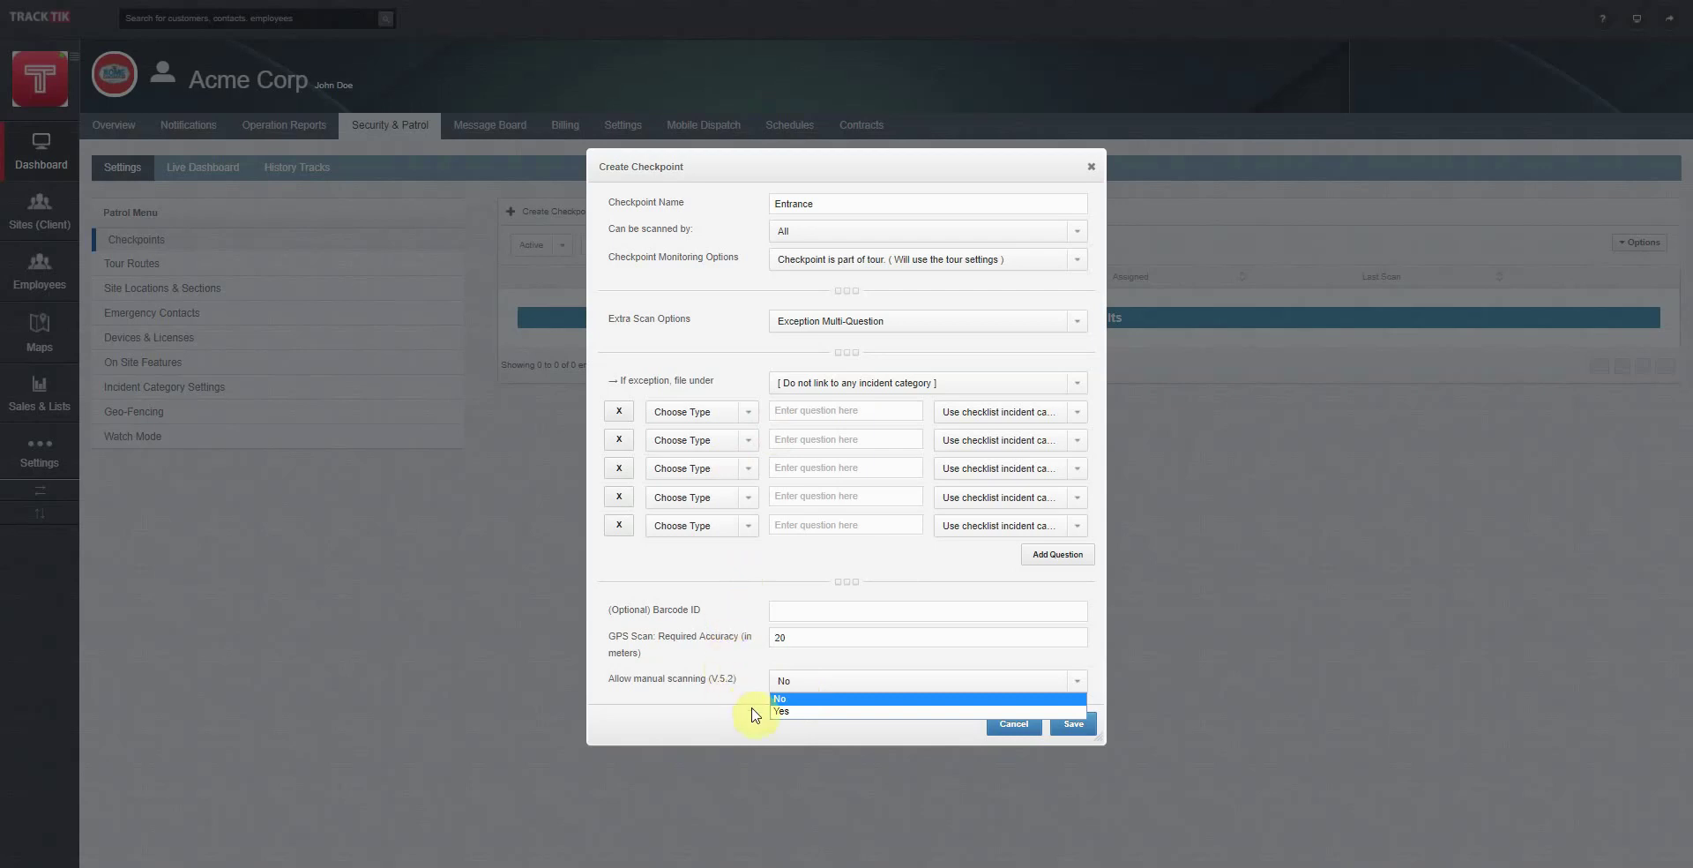
pyautogui.click(710, 688)
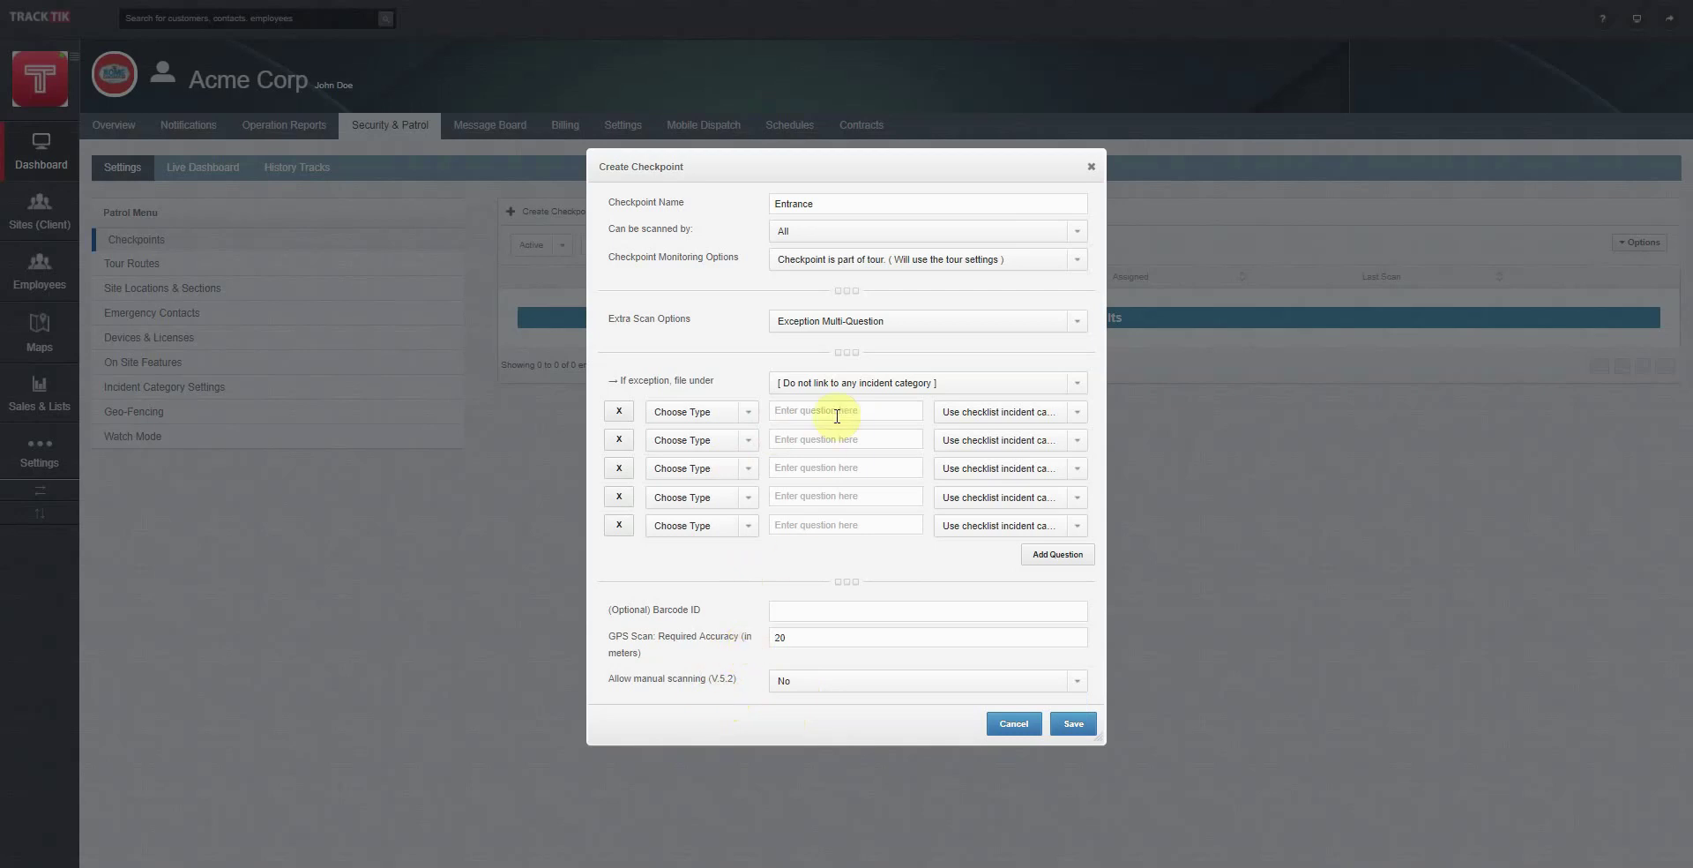
# Step: Open the list of extra scan options for the Entrance checkpoint
pyautogui.click(874, 335)
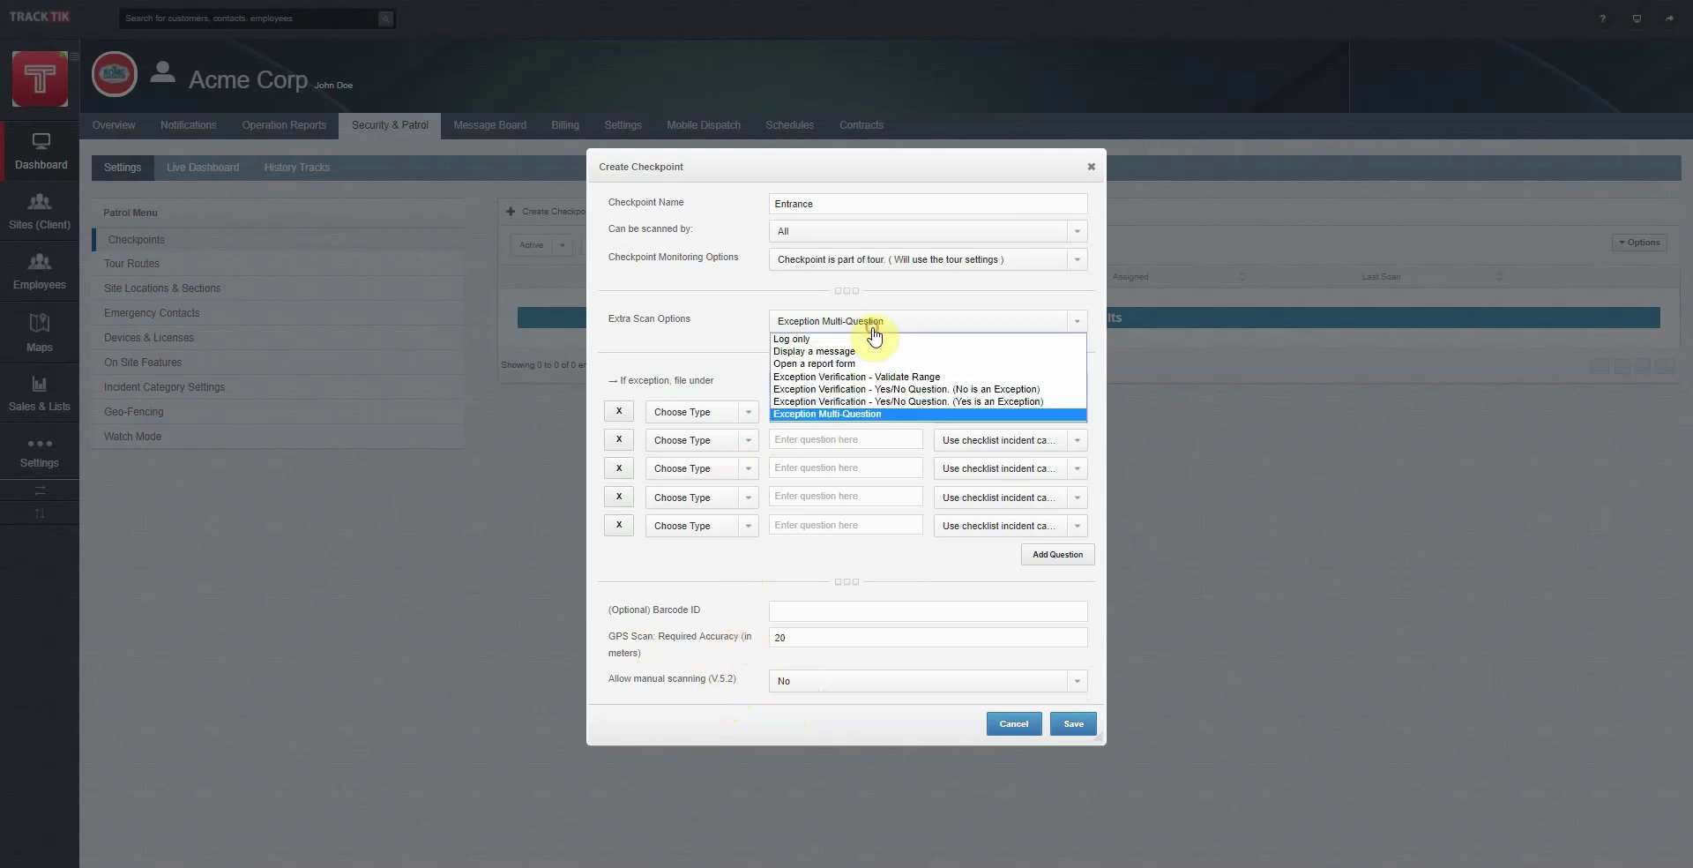